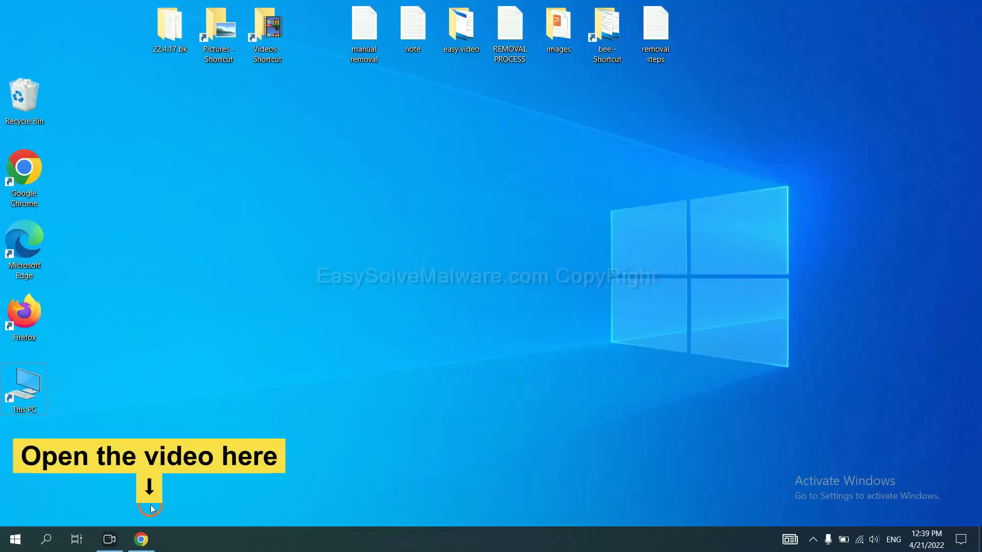
Step: From Chrome's EasySolveMalware guide tab, download the SpyHunter for Windows installer
{"action": "left_click", "coordinate": [149, 539]}
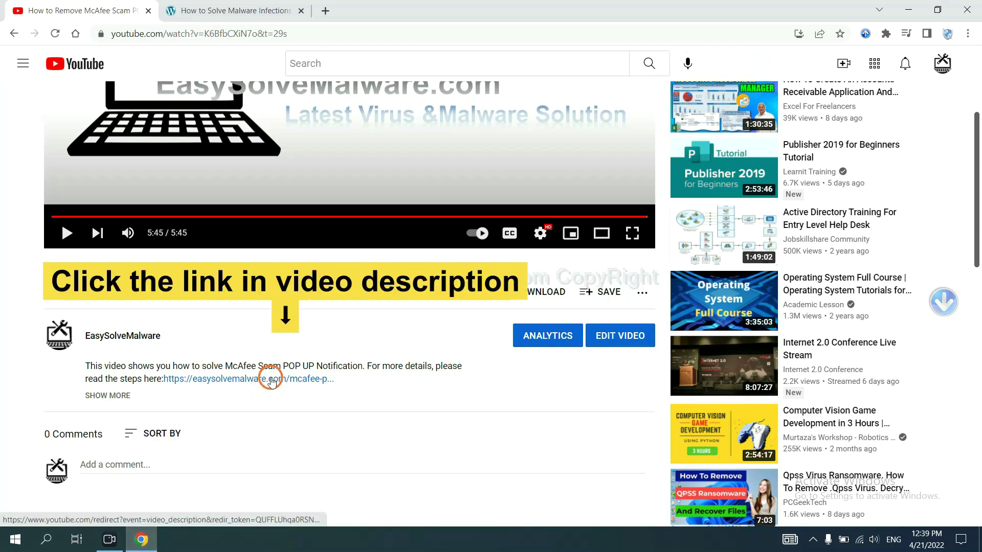
{"action": "left_click", "coordinate": [254, 10]}
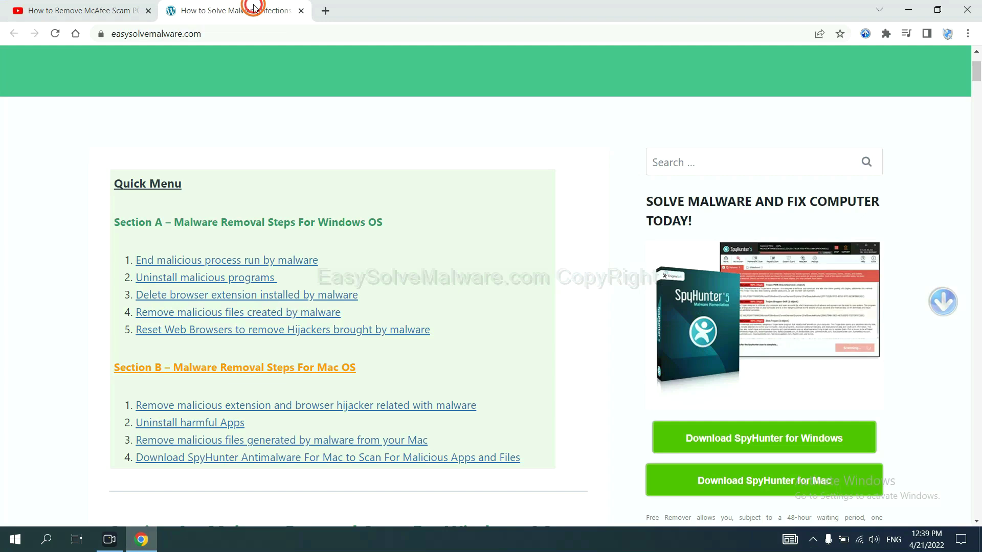
{"action": "scroll", "coordinate": [976, 263], "scroll_direction": "down", "scroll_amount": 3}
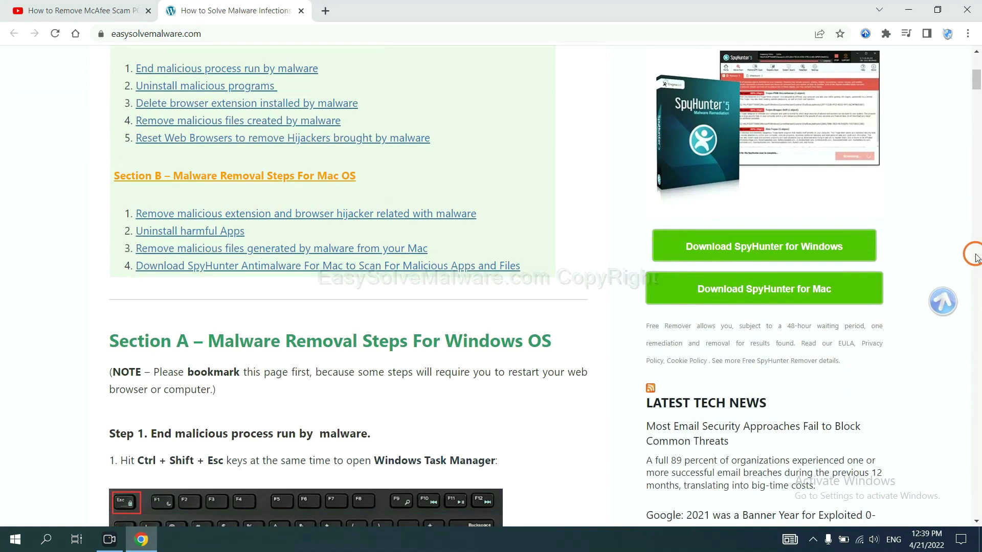
{"action": "left_click", "coordinate": [833, 246]}
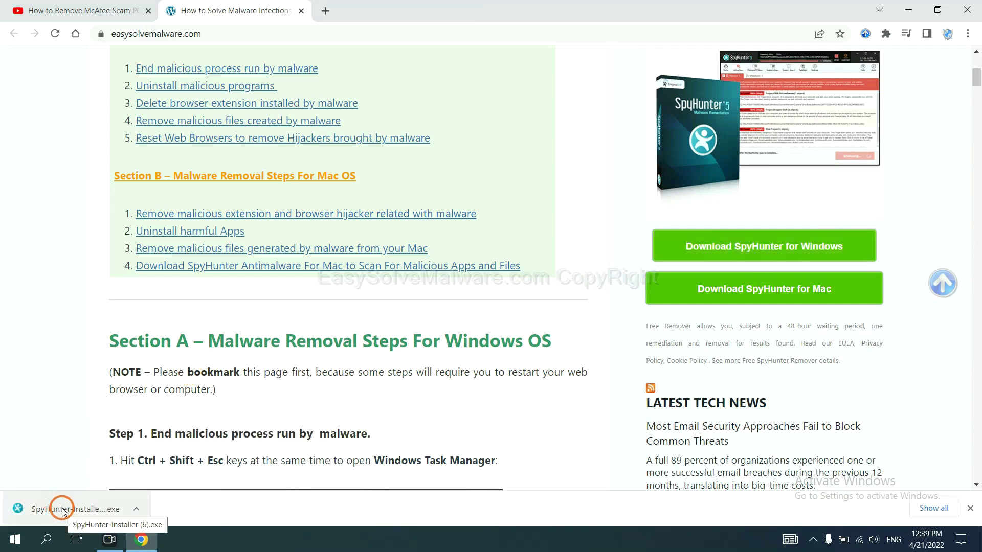
Step: Run the downloaded installer in English, accept the EULA and Privacy Policy, and install SpyHunter 5
{"action": "left_click", "coordinate": [62, 512]}
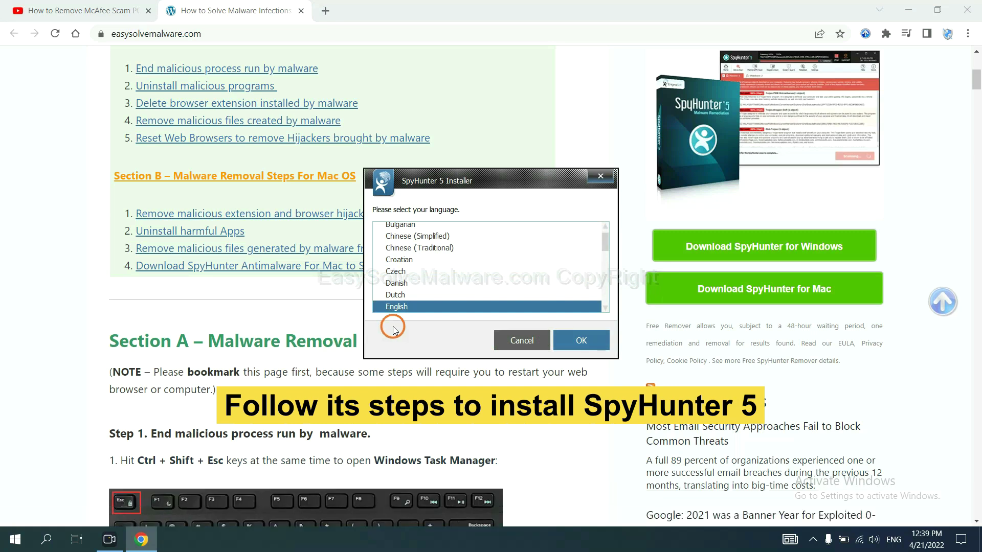
{"action": "left_click", "coordinate": [566, 339]}
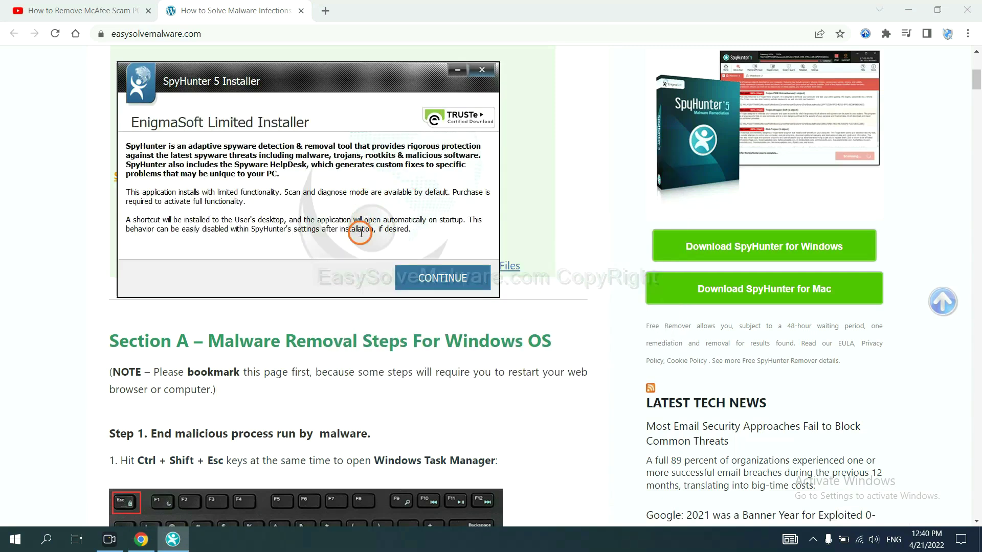
{"action": "left_click", "coordinate": [399, 276]}
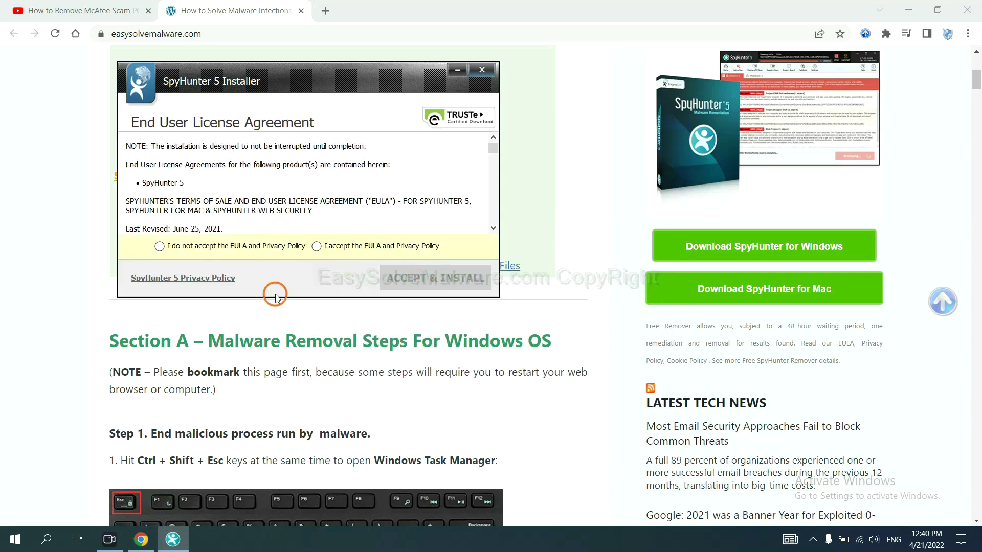
{"action": "left_click", "coordinate": [316, 246]}
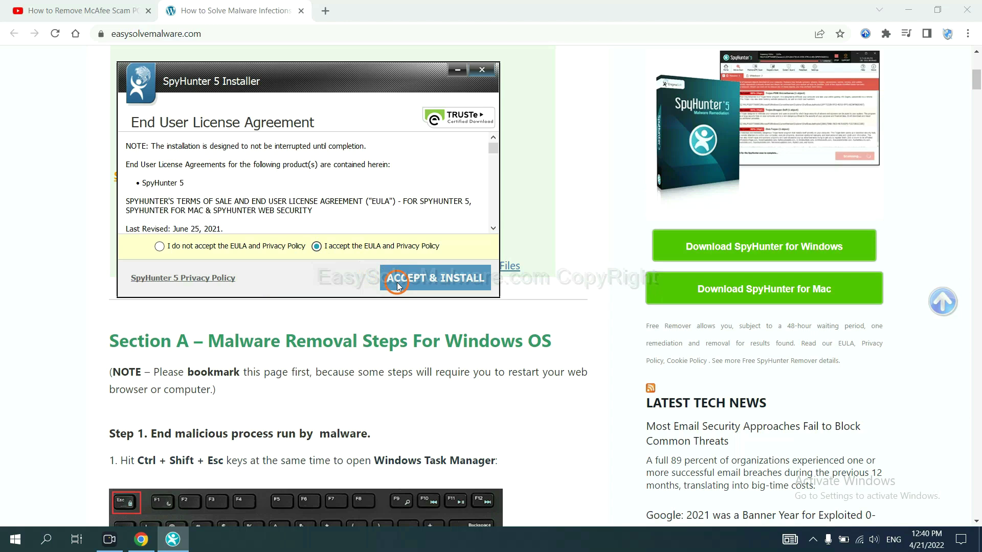
{"action": "left_click", "coordinate": [397, 284]}
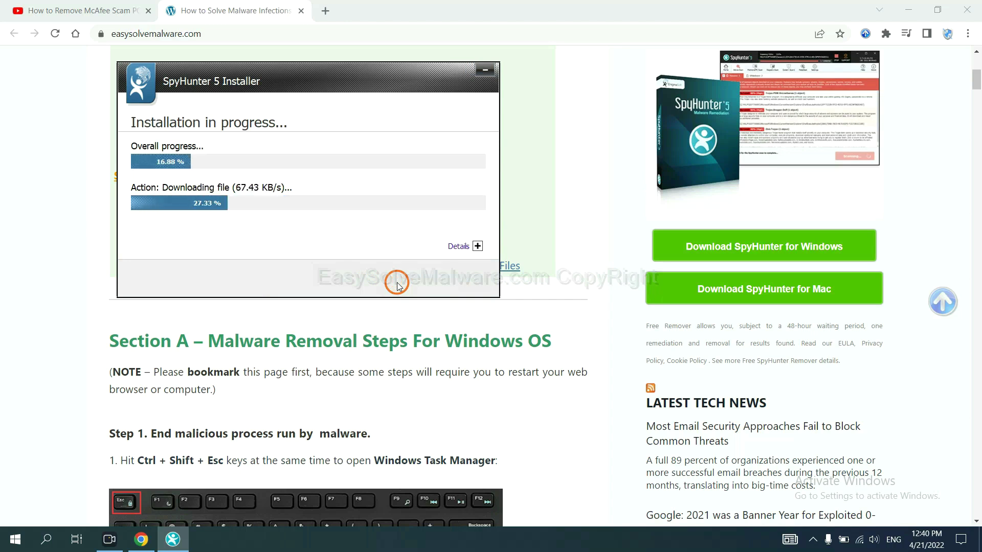
Step: Finish setup, run a SpyHunter scan, and continue past unknown objects like remove360.bat
{"action": "left_click", "coordinate": [482, 348]}
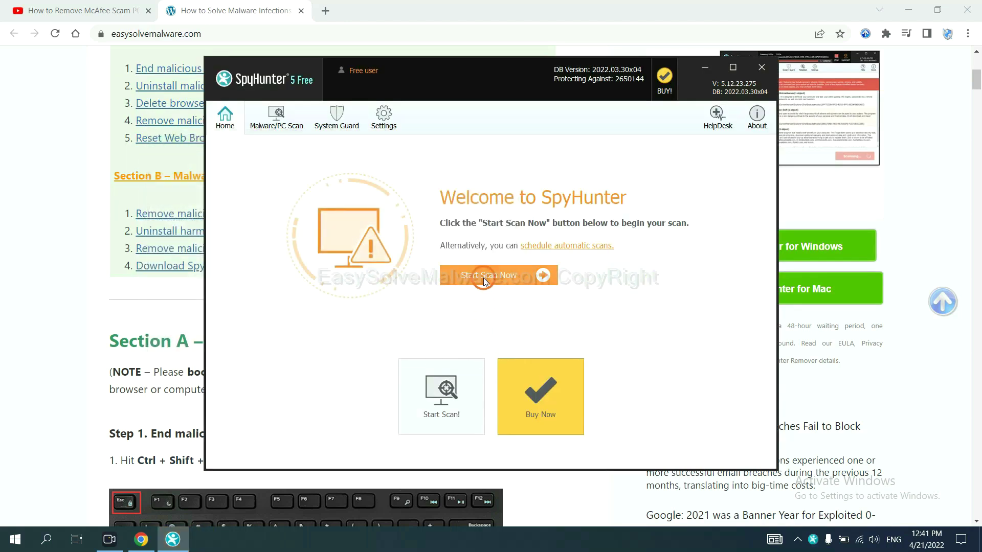
{"action": "left_click", "coordinate": [484, 277]}
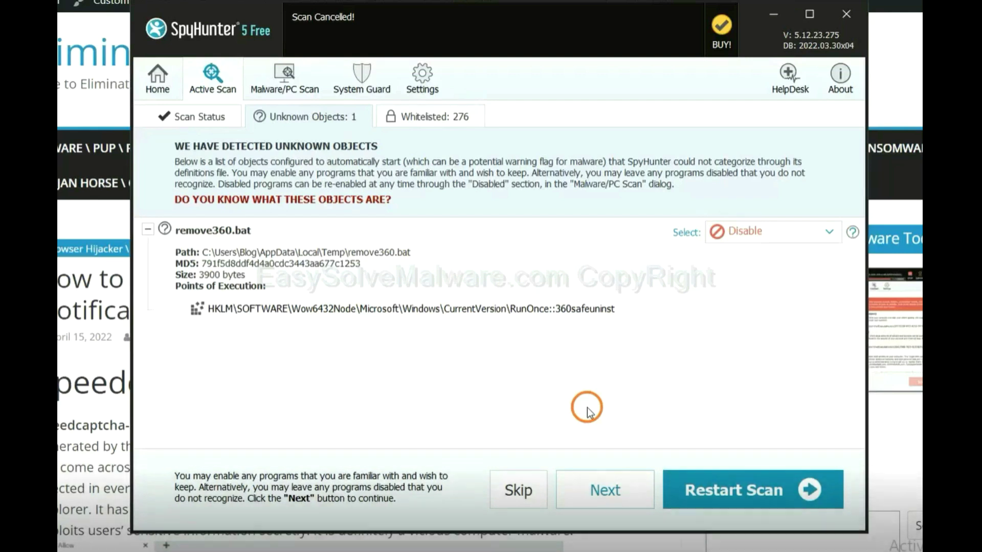
{"action": "left_click", "coordinate": [604, 491]}
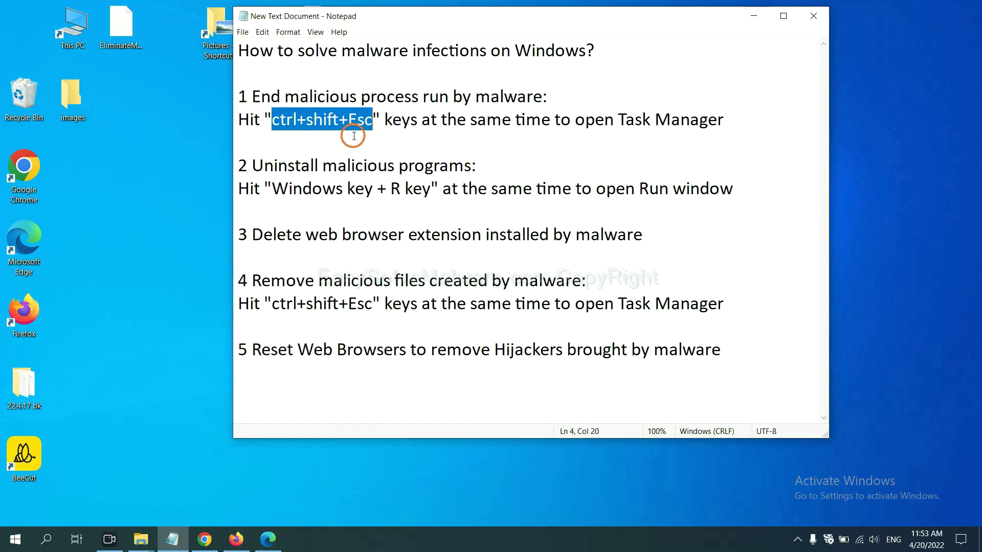
{"action": "left_click", "coordinate": [349, 121]}
{"action": "left_click_drag", "start_coordinate": [372, 122], "coordinate": [272, 123]}
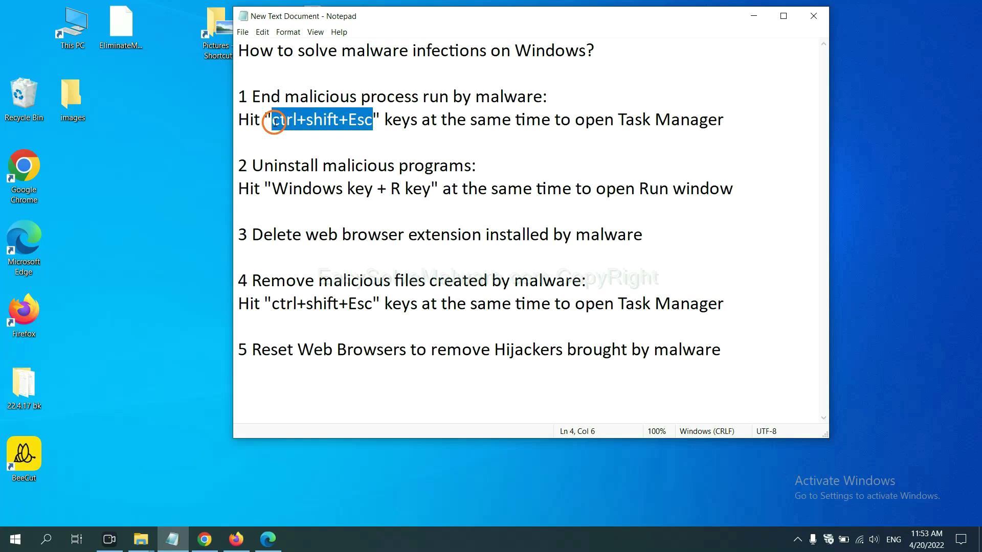
{"action": "key", "text": "ctrl+shift+Escape"}
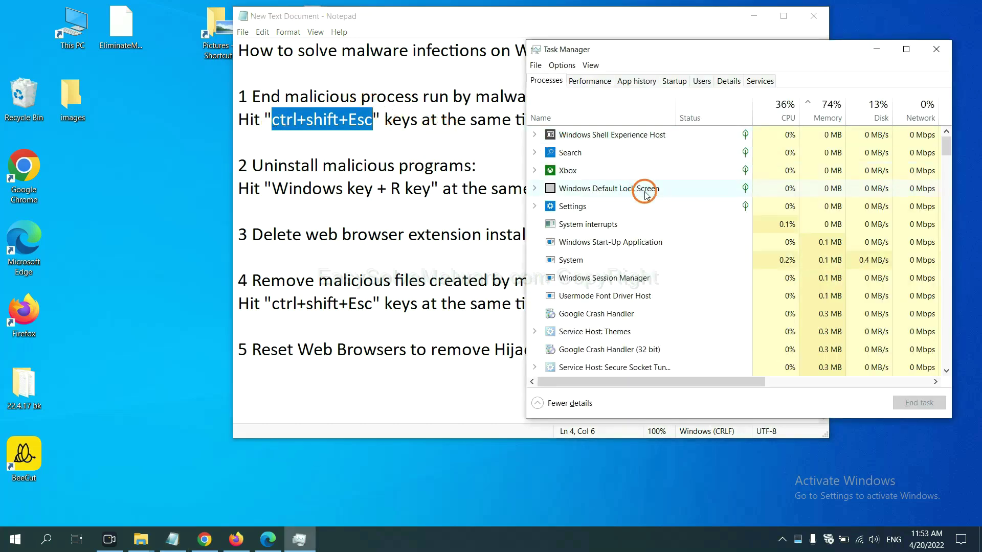
{"action": "left_click", "coordinate": [657, 260]}
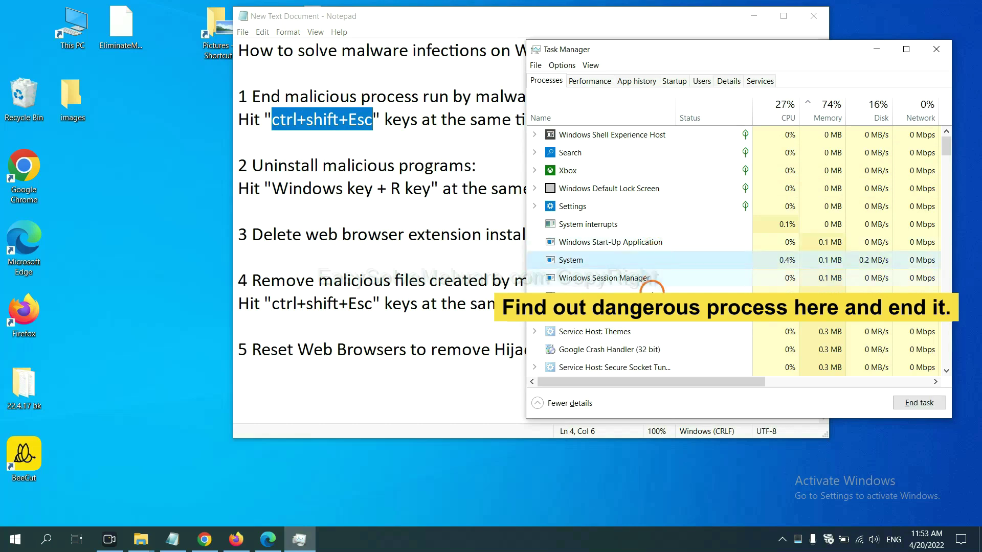
{"action": "left_click", "coordinate": [652, 294]}
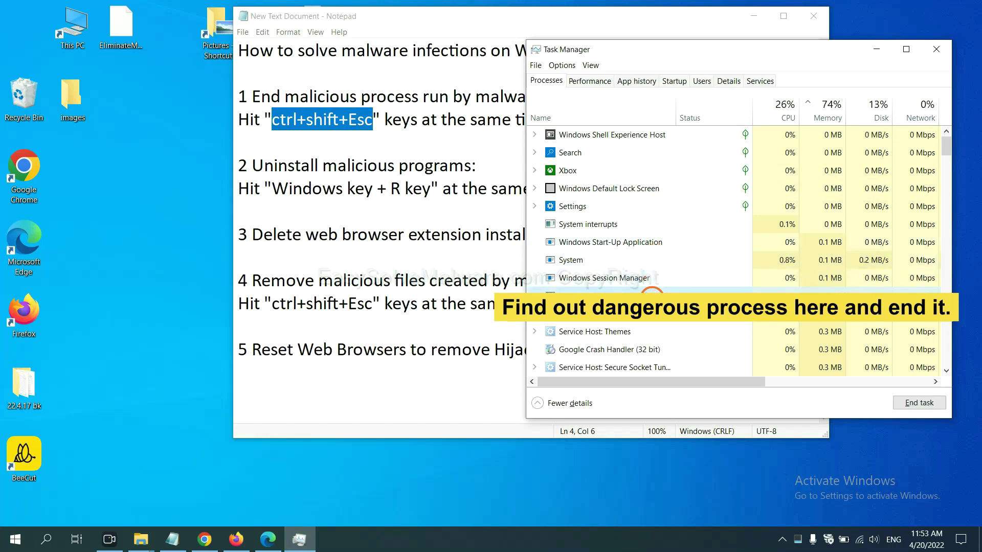
{"action": "left_click", "coordinate": [928, 405]}
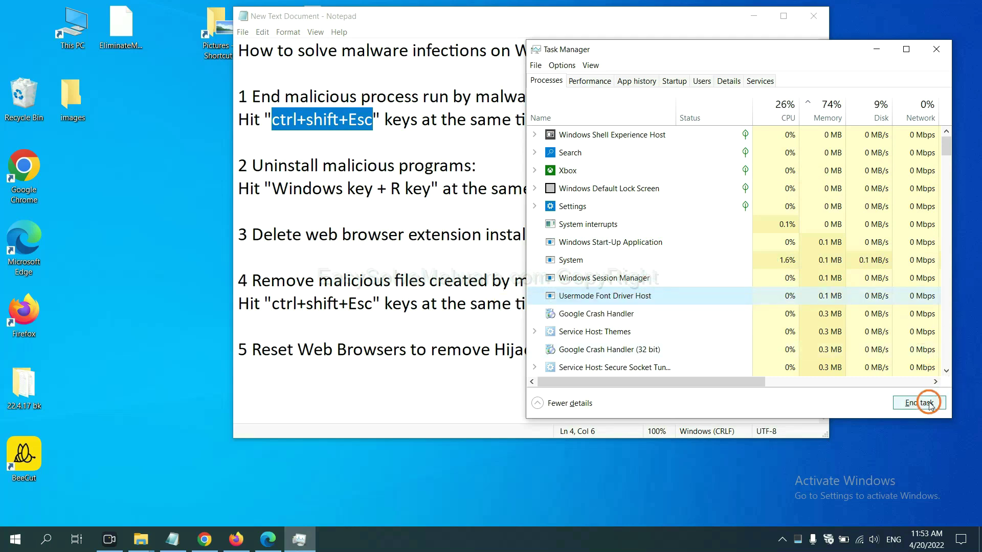
{"action": "left_click", "coordinate": [932, 51]}
{"action": "left_click", "coordinate": [609, 178]}
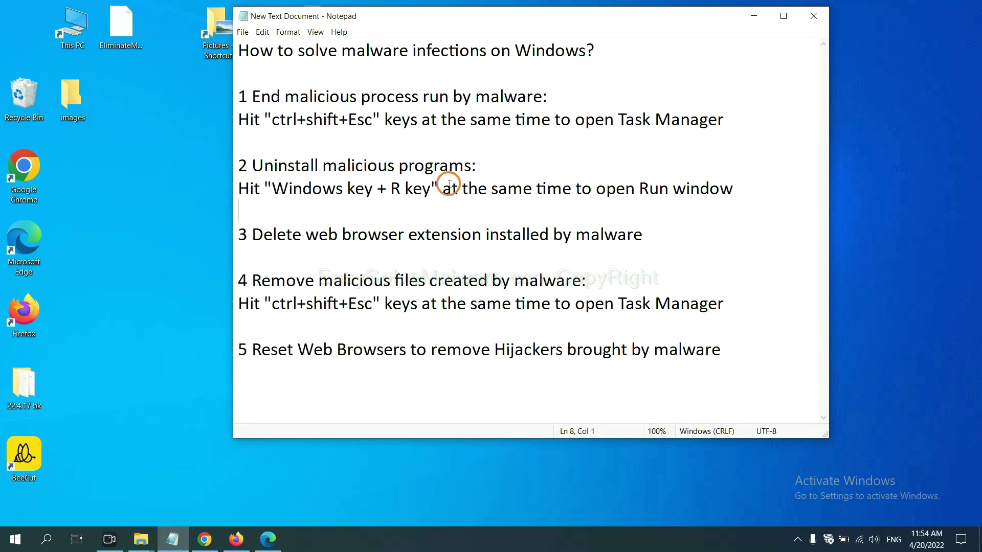
Step: Open the Run dialog beside the notes and run the 'control panel' command
{"action": "left_click", "coordinate": [270, 192]}
{"action": "left_click_drag", "start_coordinate": [271, 192], "coordinate": [427, 198]}
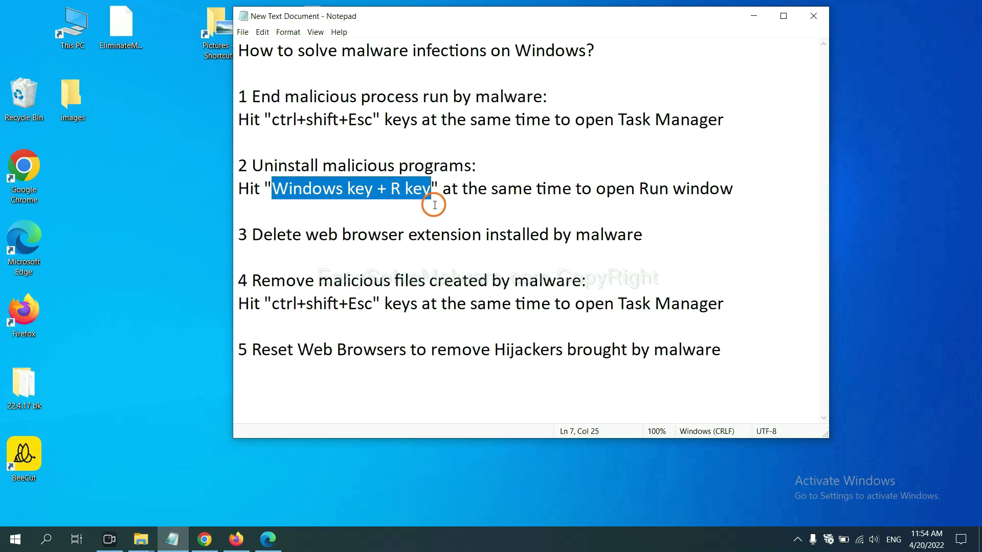
{"action": "key", "text": "super+r"}
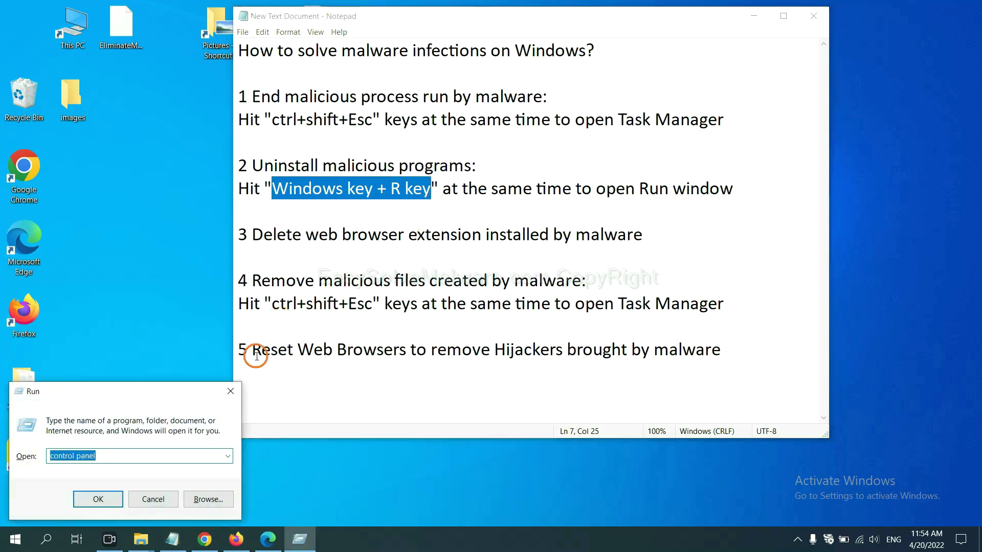
{"action": "left_click_drag", "start_coordinate": [108, 402], "coordinate": [750, 172]}
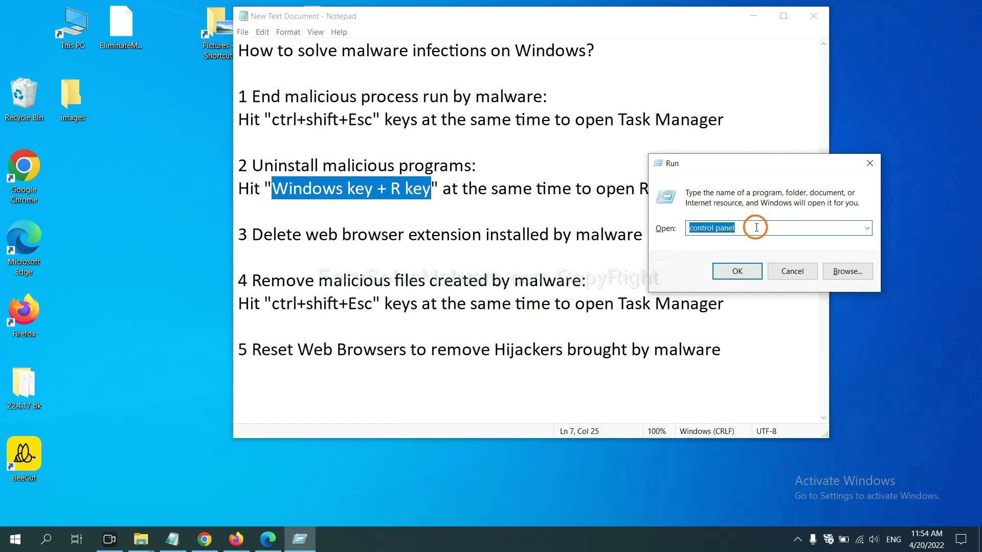
{"action": "left_click", "coordinate": [757, 228]}
{"action": "left_click_drag", "start_coordinate": [757, 231], "coordinate": [676, 228]}
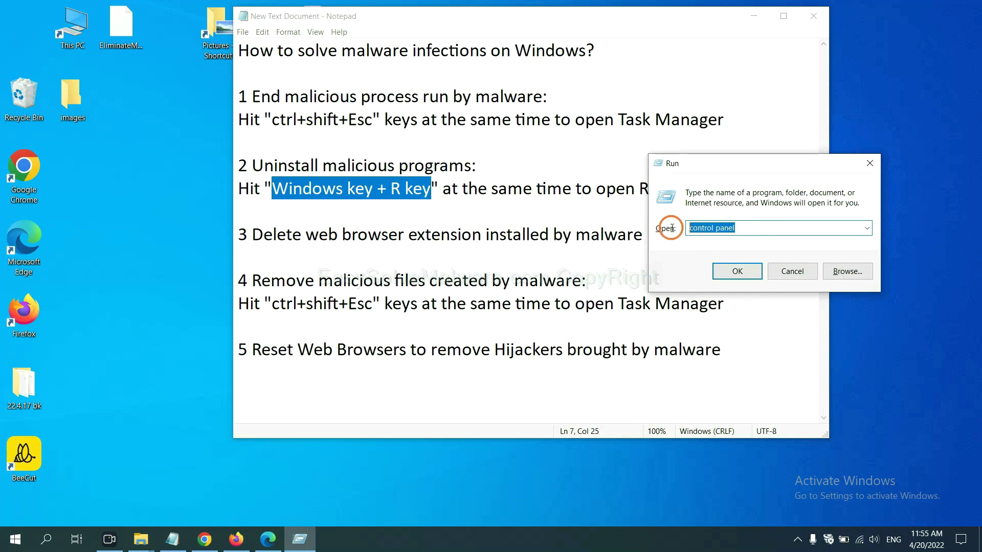
{"action": "left_click", "coordinate": [731, 275]}
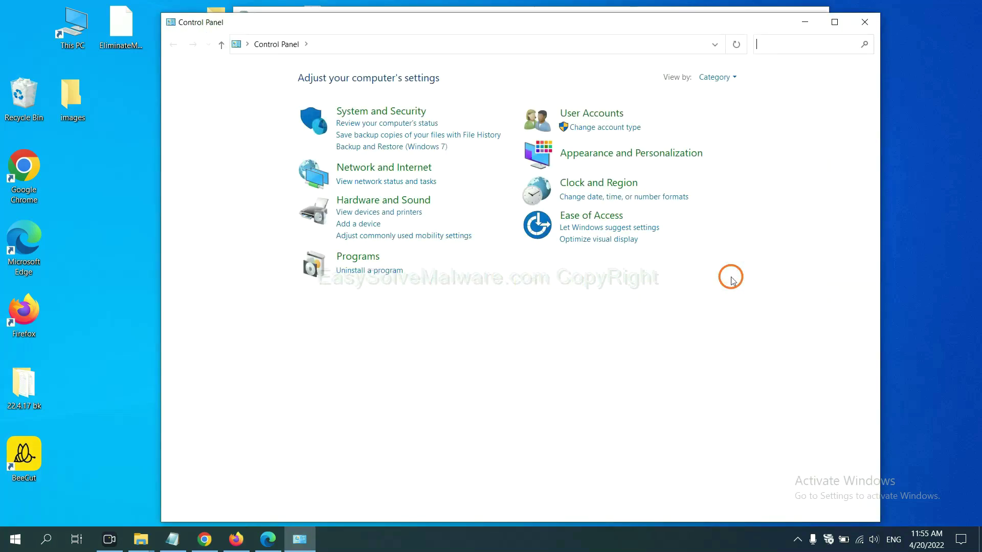
Step: Open Programs and Features, select Xiph.Org Open Codecs, then close the program list
{"action": "left_click", "coordinate": [387, 274]}
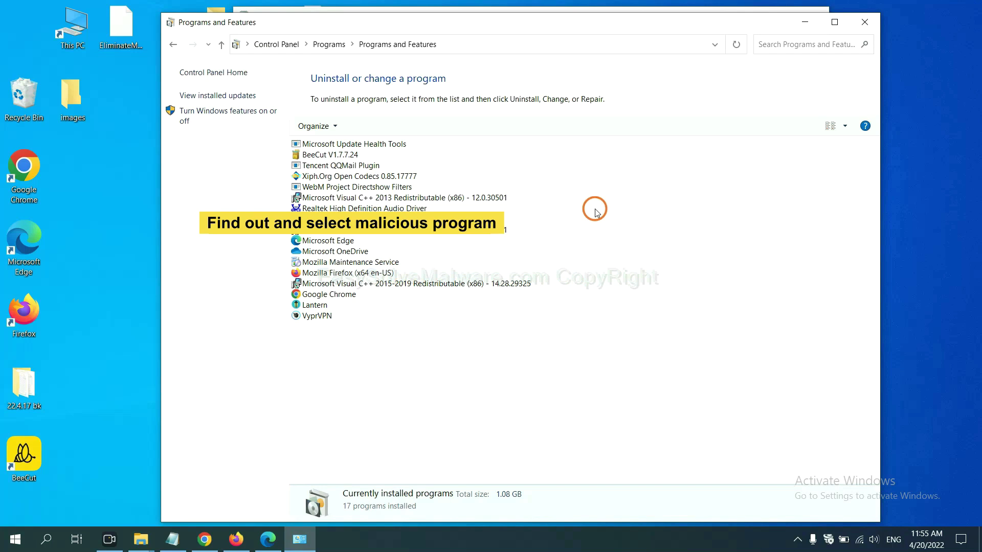
{"action": "left_click", "coordinate": [385, 177]}
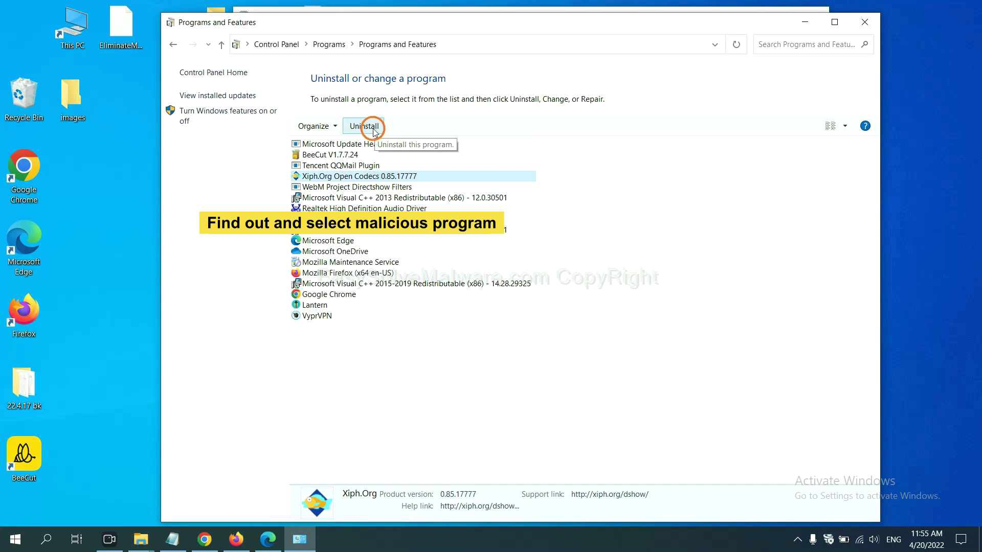
{"action": "left_click", "coordinate": [867, 23]}
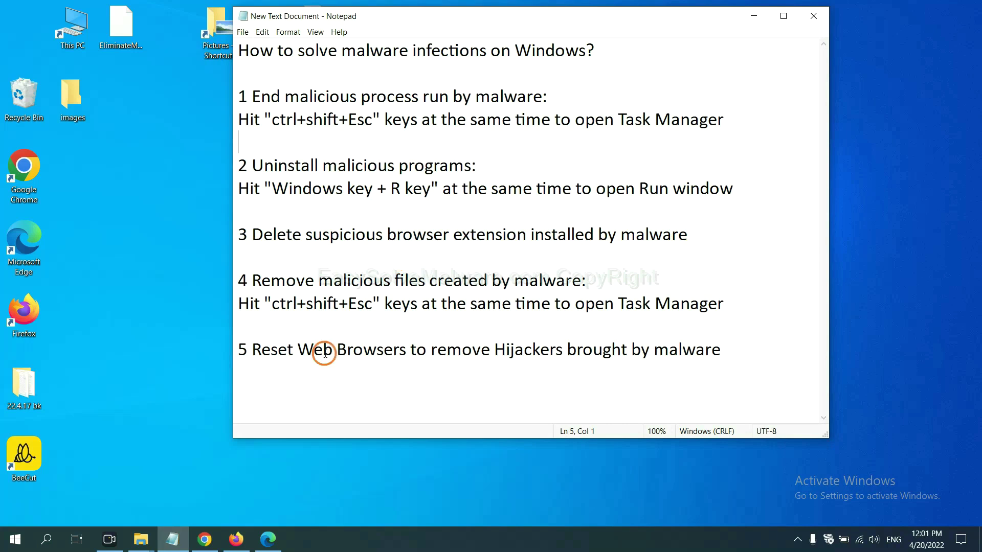
Step: Bring Chrome forward and open its Extensions page listing Scroll To Top
{"action": "left_click", "coordinate": [209, 540]}
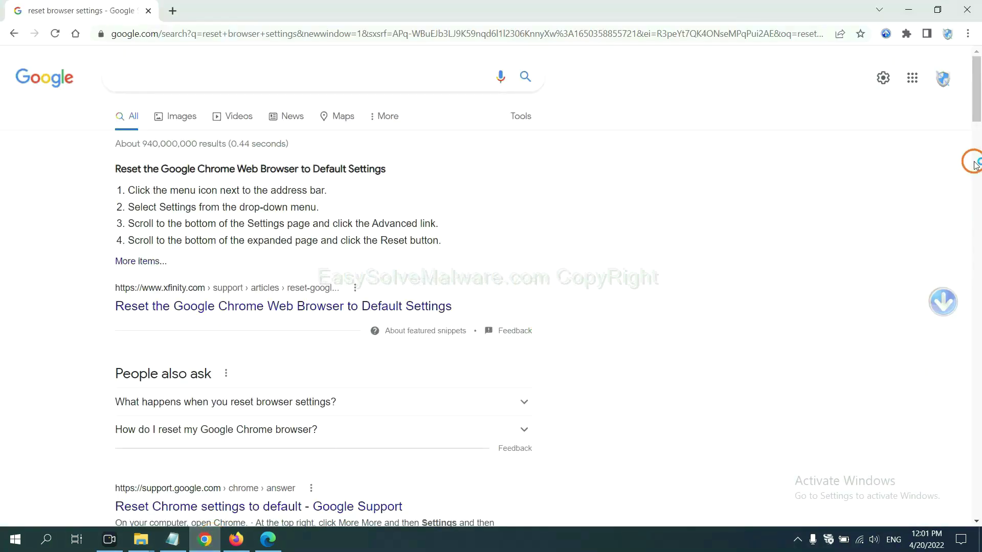
{"action": "left_click", "coordinate": [968, 35]}
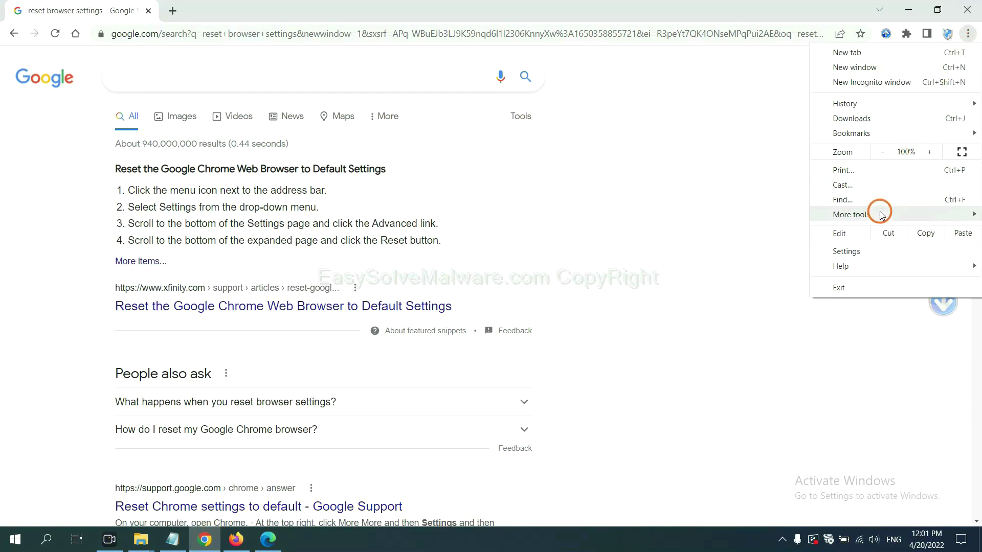
{"action": "mouse_move", "coordinate": [851, 215]}
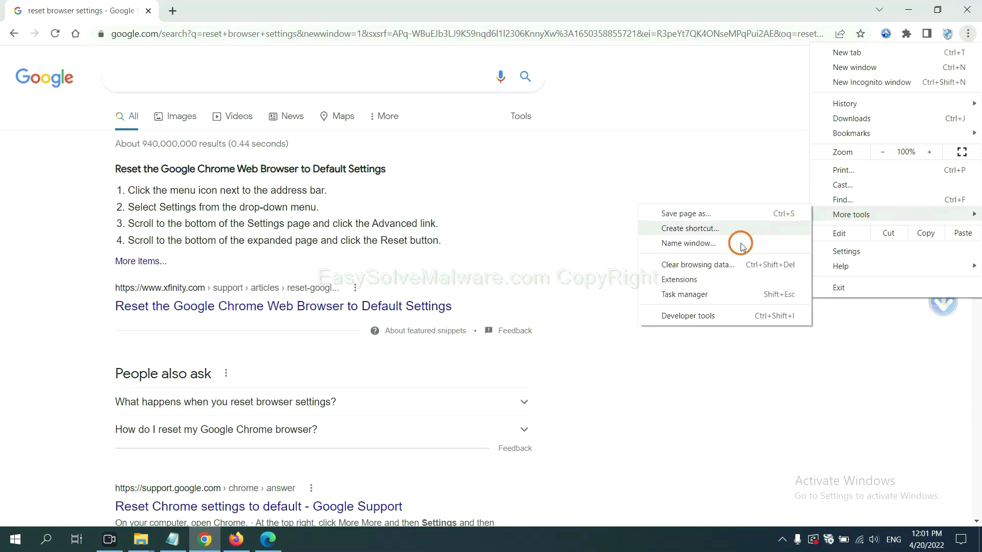
{"action": "left_click", "coordinate": [723, 279]}
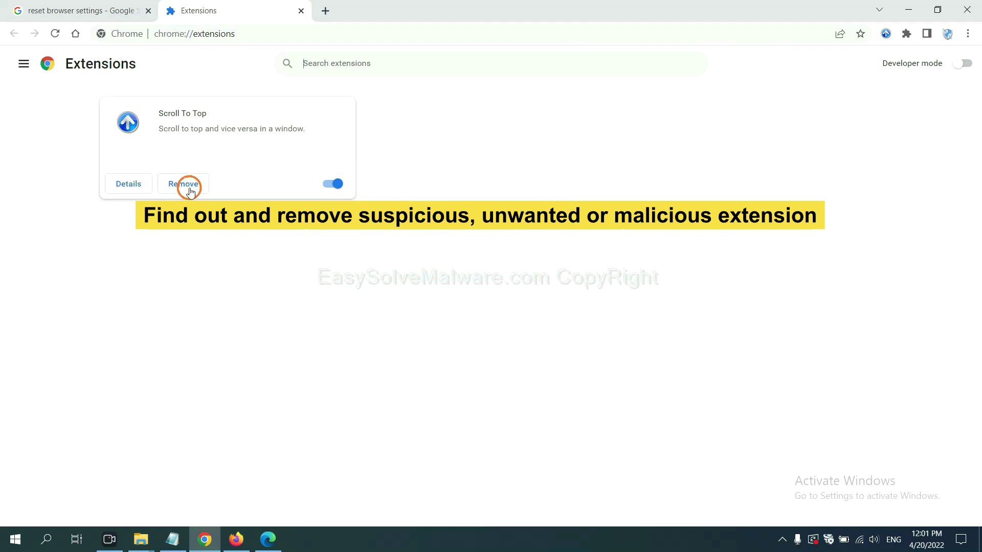
Step: Show GIPHY for Firefox's options in Firefox's Add-ons Manager, then switch to Edge
{"action": "left_click", "coordinate": [234, 540]}
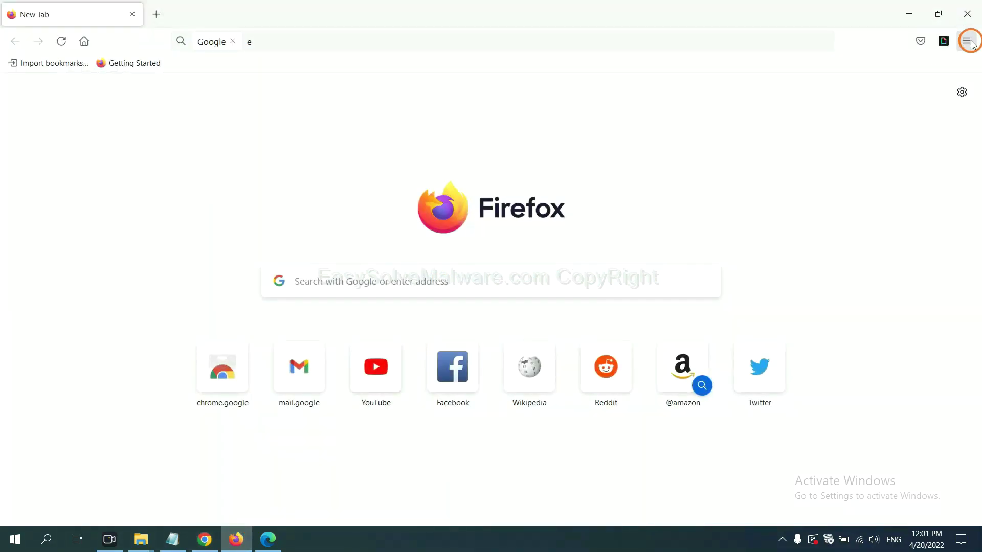
{"action": "left_click", "coordinate": [969, 41]}
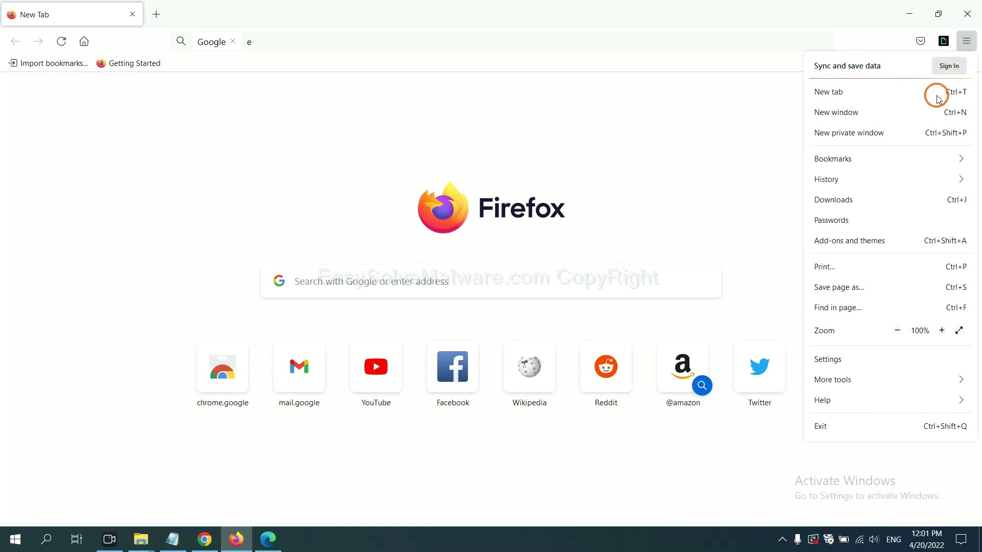
{"action": "left_click", "coordinate": [858, 243]}
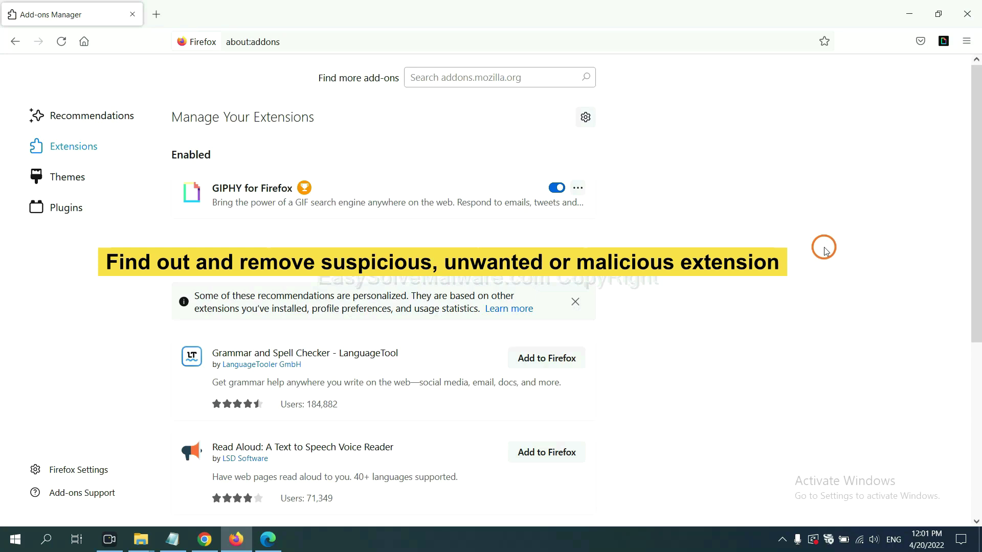
{"action": "left_click", "coordinate": [578, 188]}
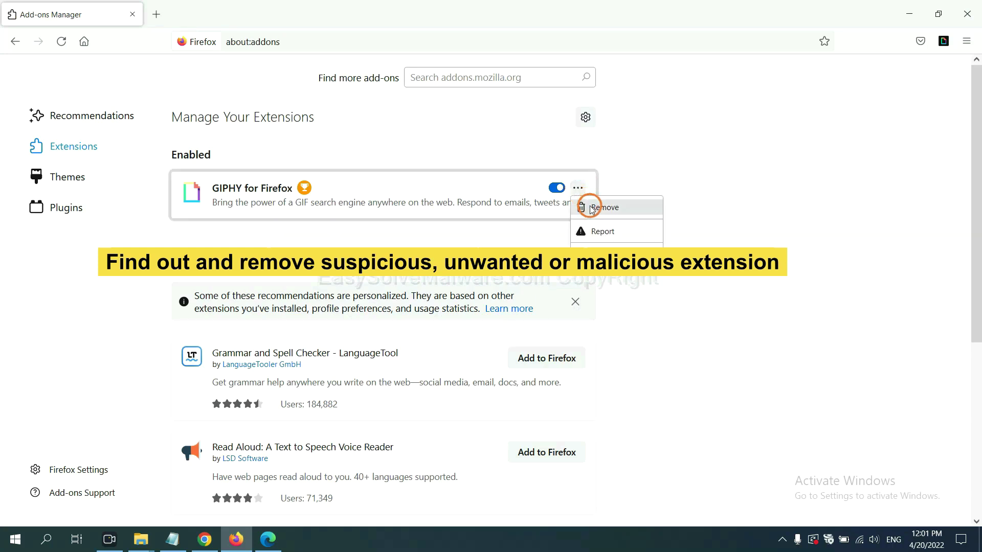
{"action": "left_click", "coordinate": [268, 541]}
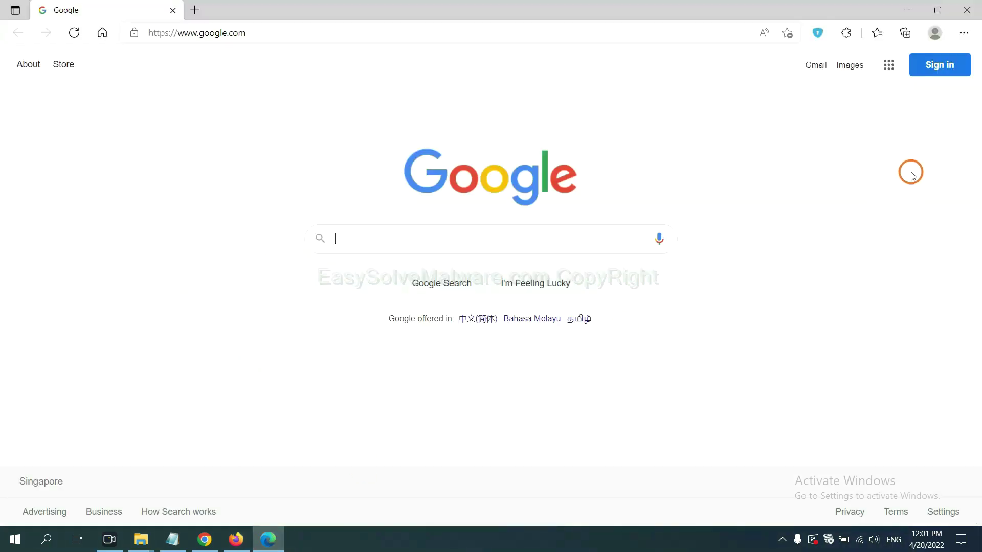
Step: Remove ArcVpn Free Fast VPN Proxy from Edge's extension management page, then show the desktop
{"action": "left_click", "coordinate": [962, 34]}
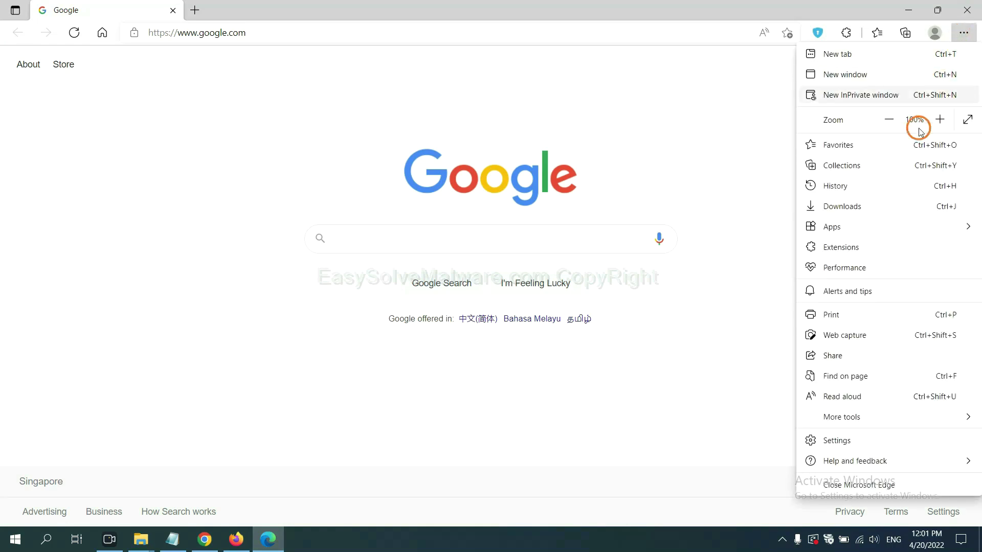
{"action": "right_click", "coordinate": [841, 248]}
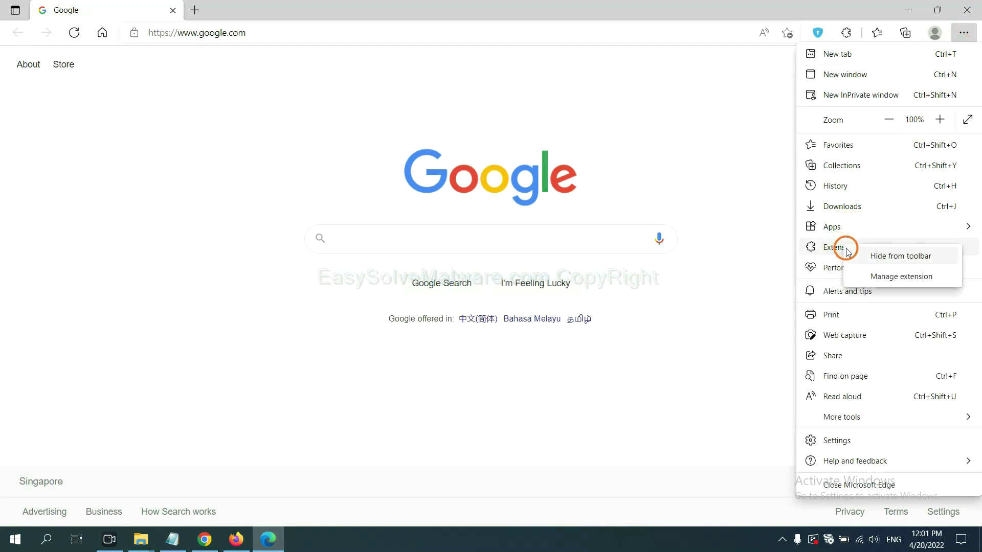
{"action": "left_click", "coordinate": [883, 277]}
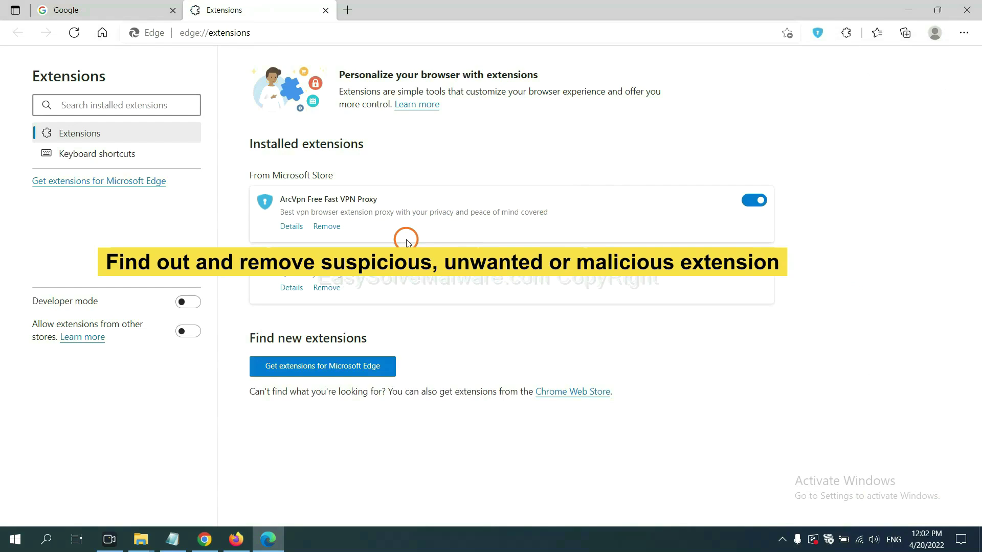
{"action": "left_click", "coordinate": [336, 228]}
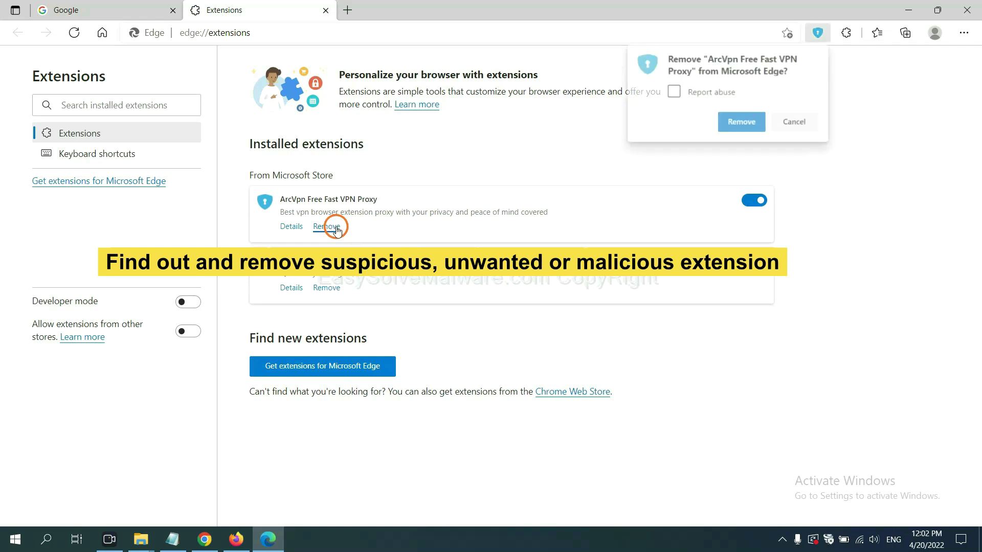
{"action": "left_click", "coordinate": [739, 123]}
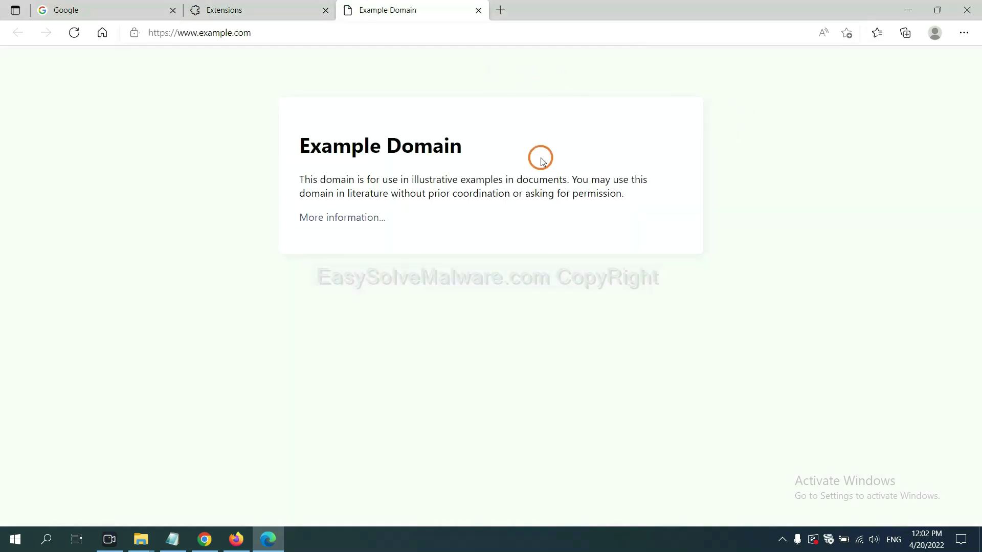
{"action": "left_click", "coordinate": [979, 547]}
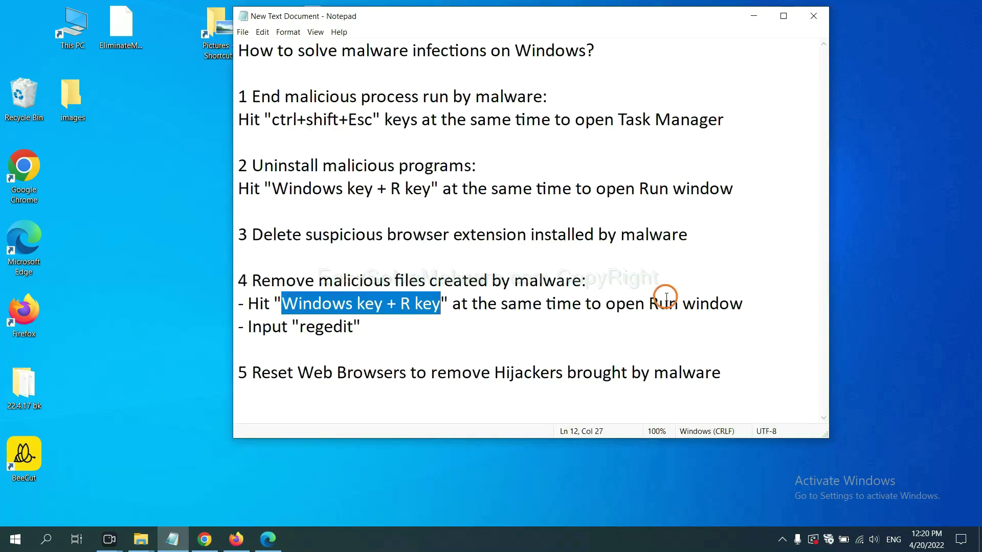
Step: Review registry step 4 in the notes and place the Run dialog holding regedit beside them
{"action": "left_click", "coordinate": [666, 299]}
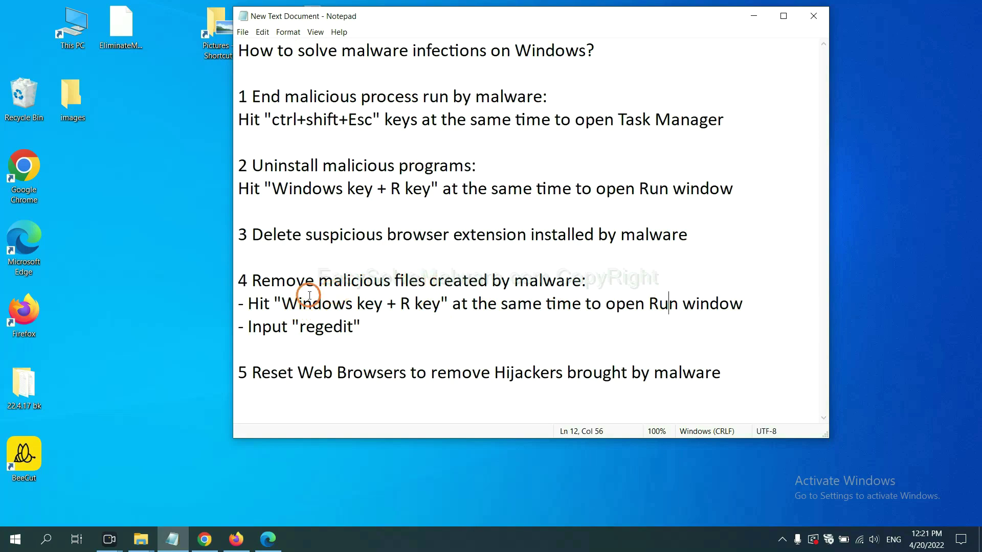
{"action": "left_click_drag", "start_coordinate": [255, 303], "coordinate": [557, 317]}
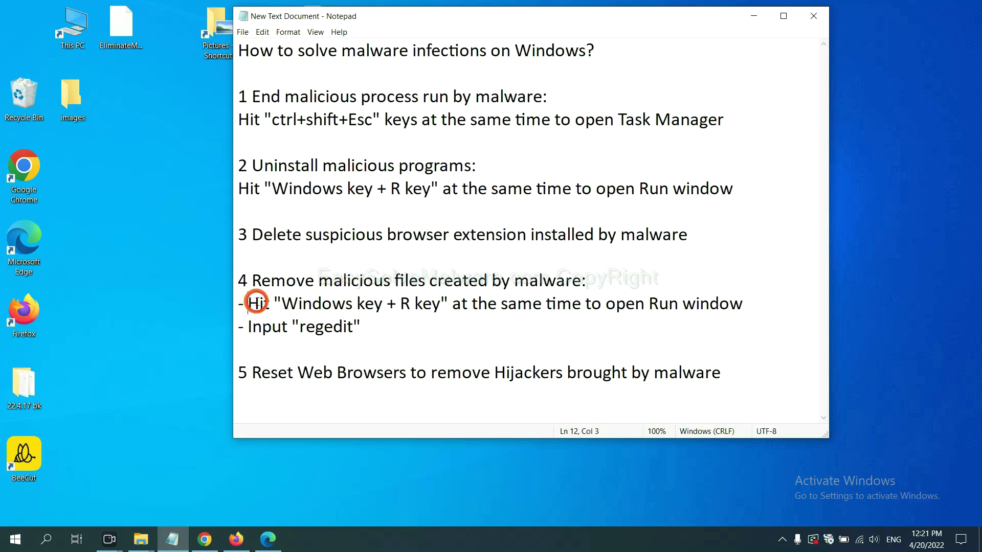
{"action": "left_click", "coordinate": [569, 307]}
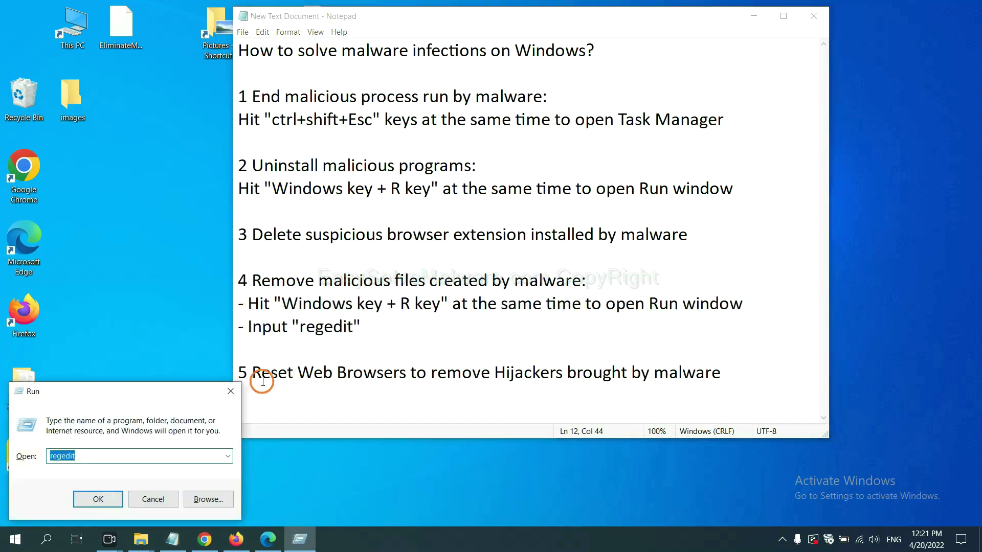
{"action": "left_click_drag", "start_coordinate": [177, 389], "coordinate": [779, 201]}
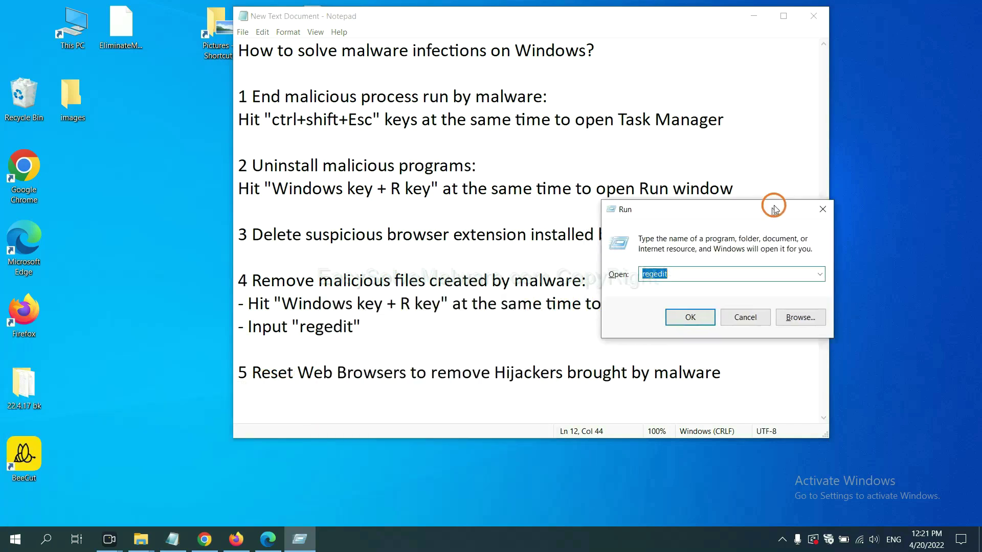
{"action": "left_click", "coordinate": [720, 268]}
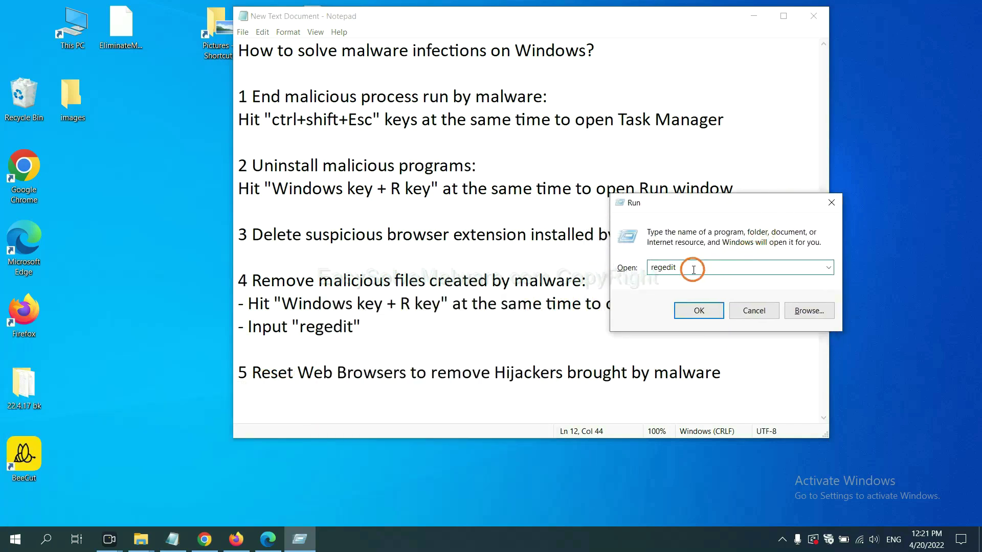
Step: Launch regedit and search Keys, Values and Data for the malware name via Edit > Find
{"action": "left_click", "coordinate": [697, 310]}
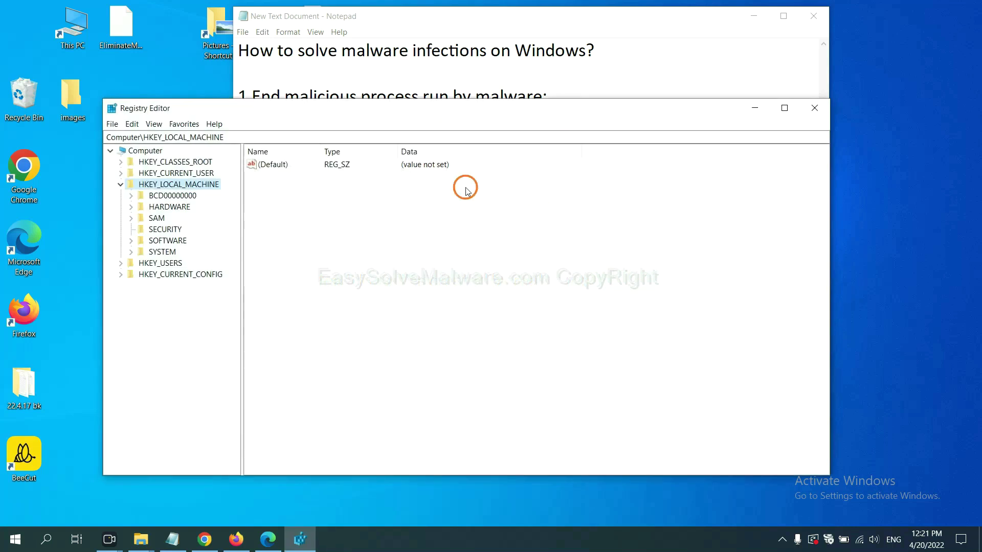
{"action": "left_click", "coordinate": [134, 125]}
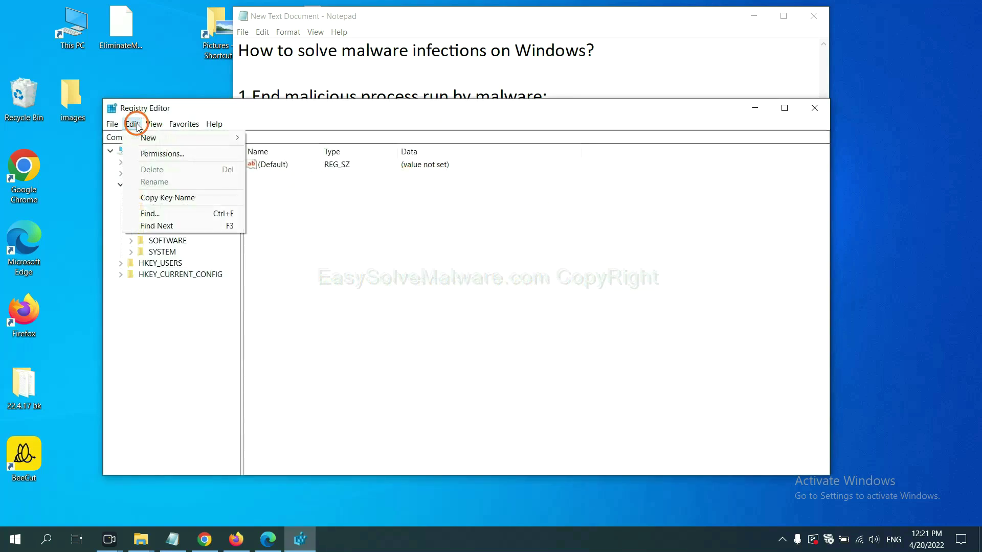
{"action": "left_click", "coordinate": [172, 215]}
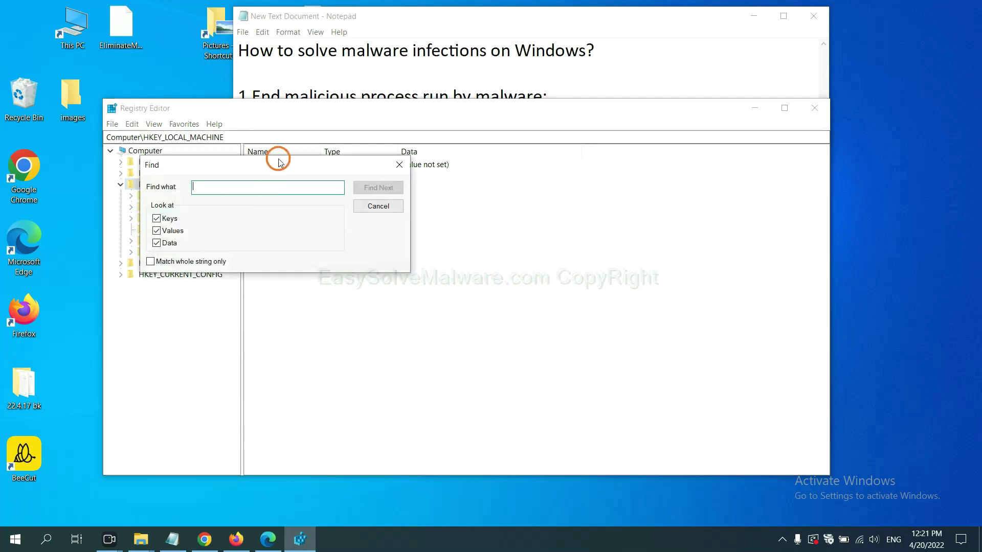
{"action": "left_click_drag", "start_coordinate": [278, 161], "coordinate": [373, 185]}
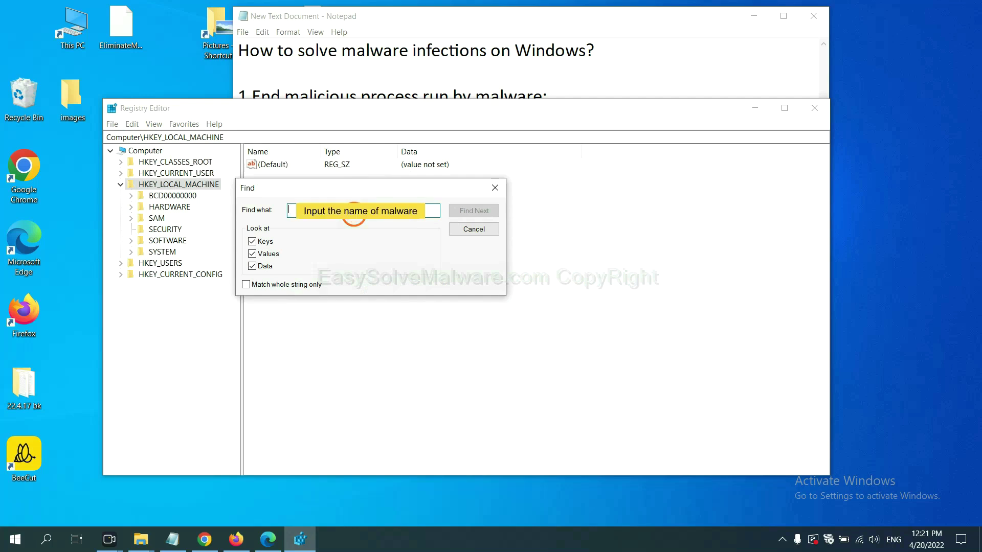
{"action": "type", "text": "be"}
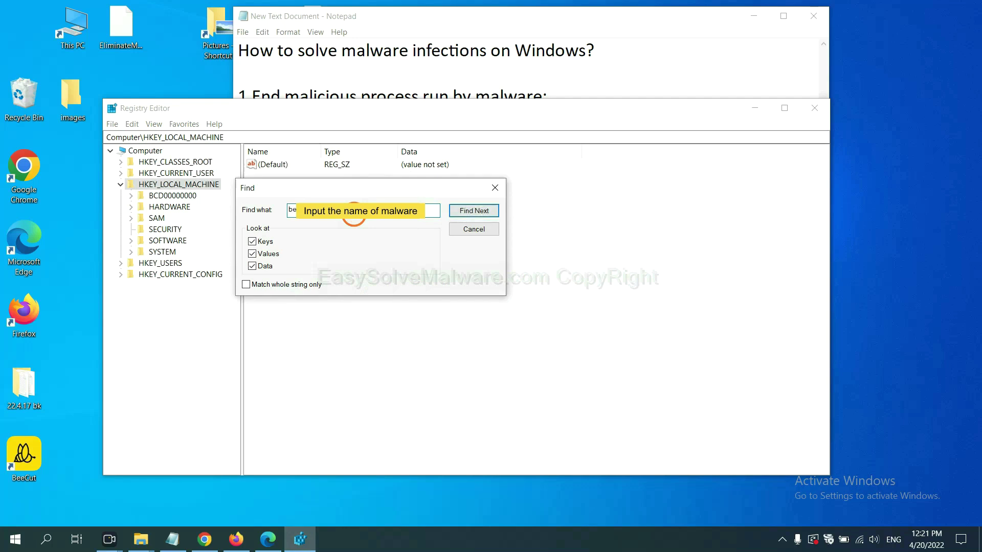
{"action": "left_click", "coordinate": [473, 211]}
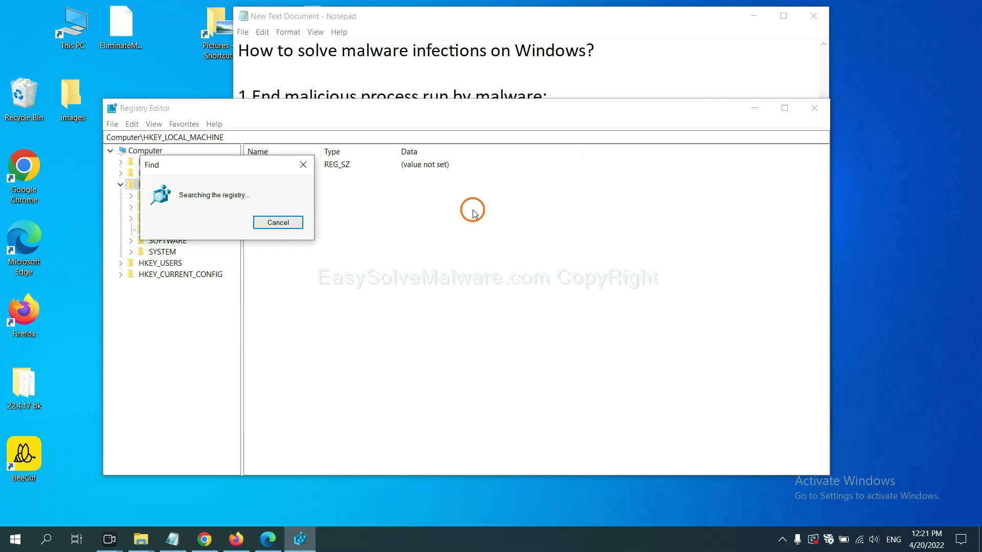
{"action": "left_click_drag", "start_coordinate": [241, 161], "coordinate": [397, 159]}
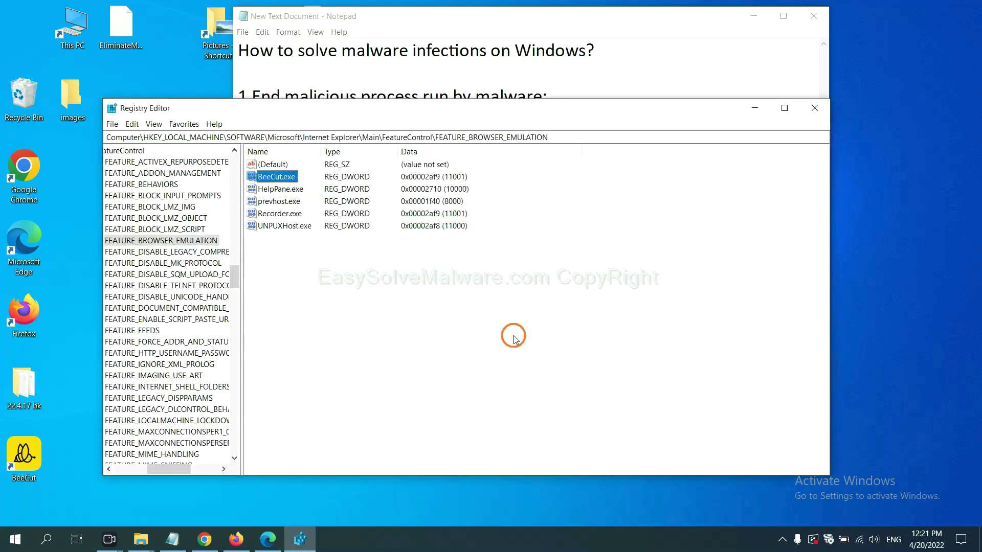
{"action": "left_click_drag", "start_coordinate": [167, 470], "coordinate": [156, 467]}
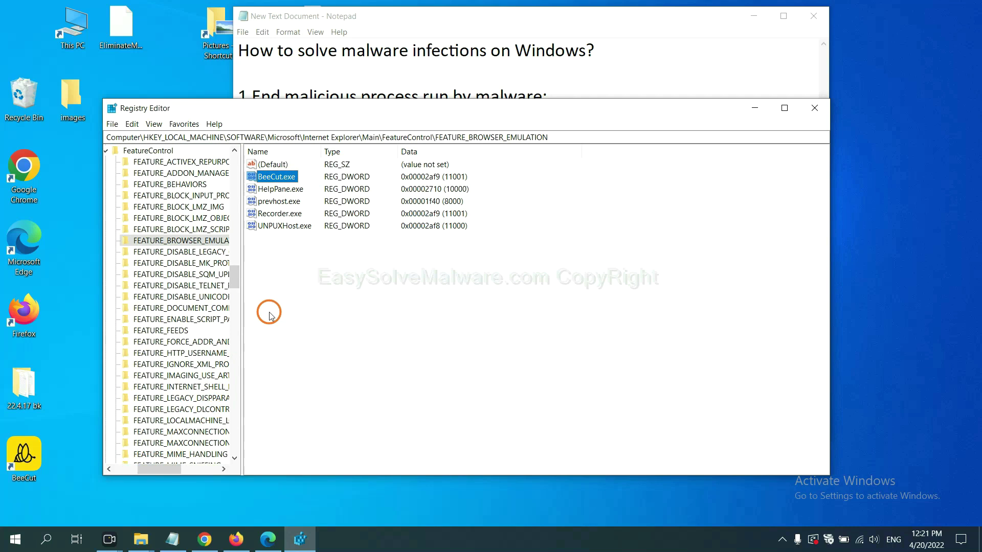
{"action": "right_click", "coordinate": [198, 242]}
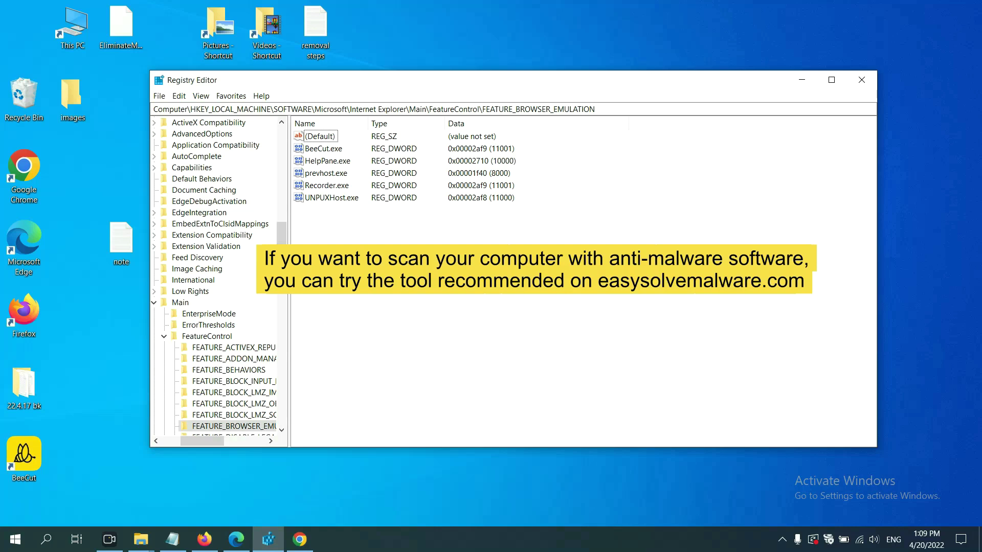
Step: Bring Chrome forward to review the EasySolveMalware guide's quick menu and SpyHunter links
{"action": "left_click", "coordinate": [305, 540]}
{"action": "scroll", "coordinate": [725, 338], "scroll_direction": "down", "scroll_amount": 1}
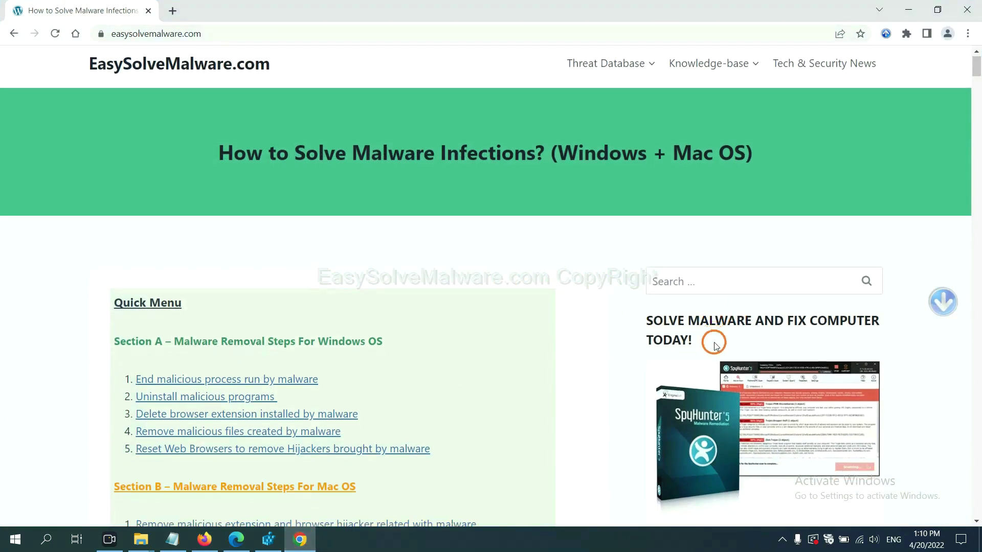
{"action": "scroll", "coordinate": [707, 357], "scroll_direction": "up", "scroll_amount": 1}
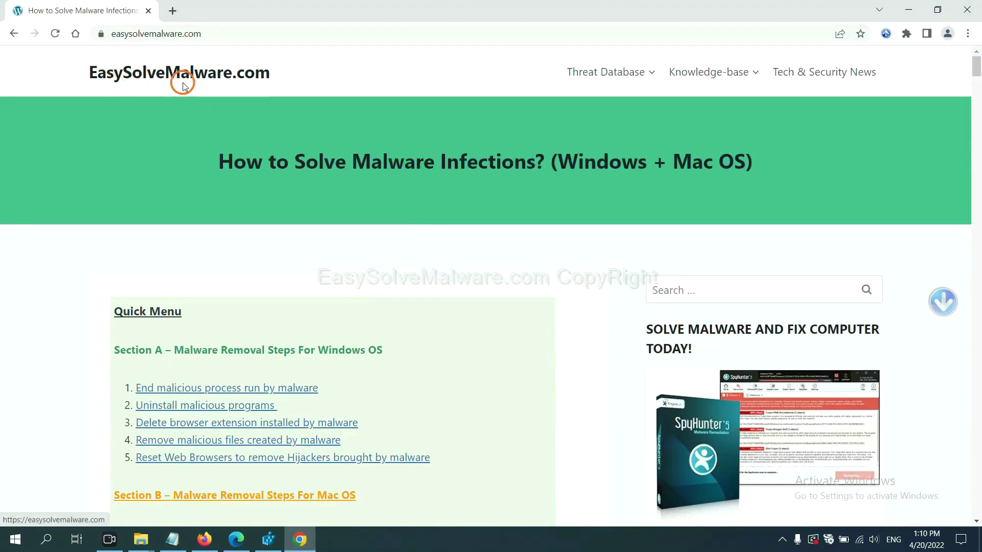
{"action": "scroll", "coordinate": [801, 340], "scroll_direction": "down", "scroll_amount": 3}
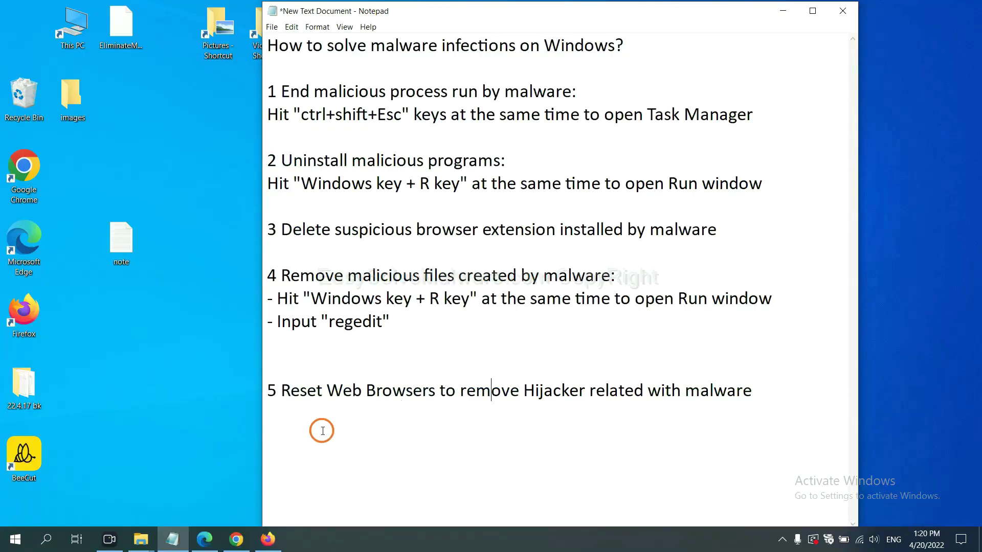
Step: Search Chrome's settings for 'reset' and choose 'Restore settings to their original defaults'
{"action": "left_click", "coordinate": [237, 539]}
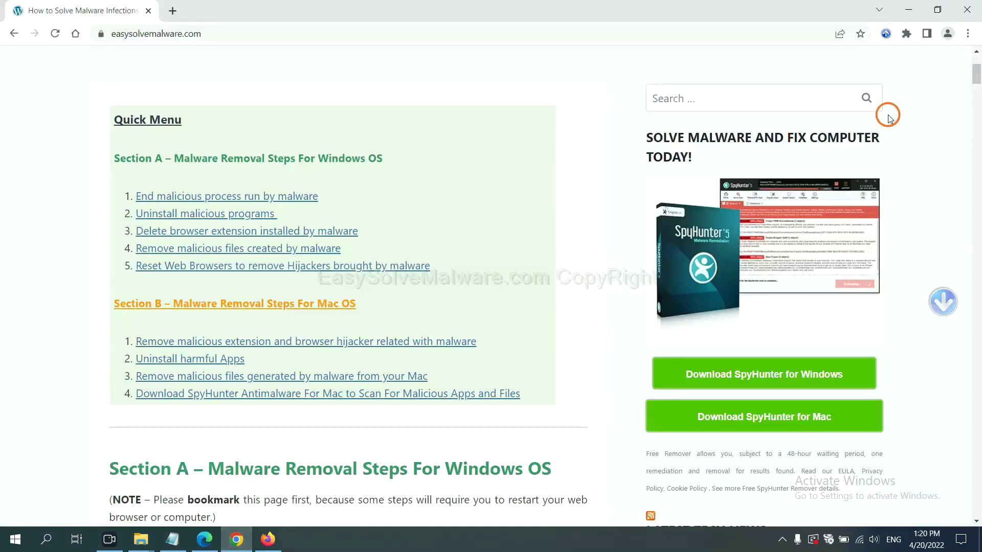
{"action": "left_click", "coordinate": [969, 35]}
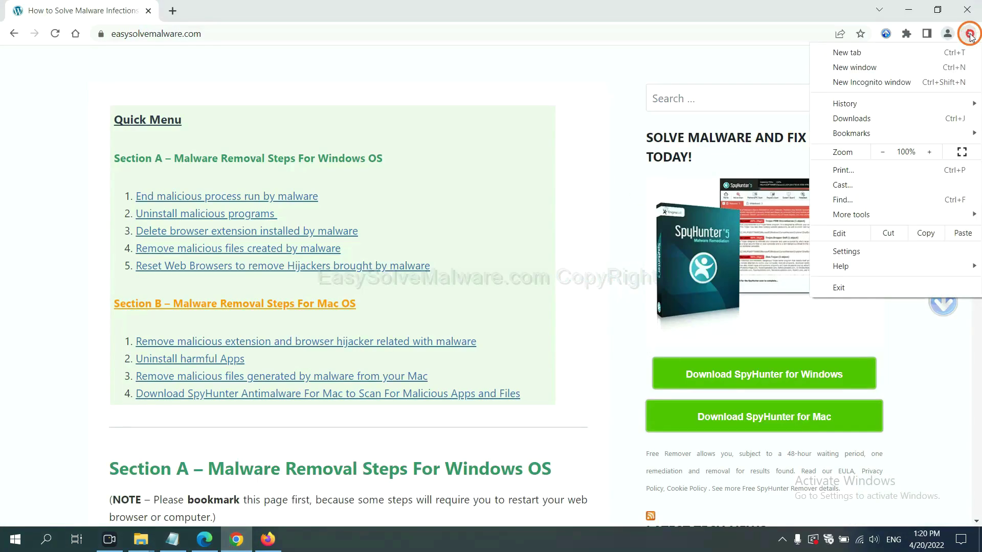
{"action": "left_click", "coordinate": [847, 251]}
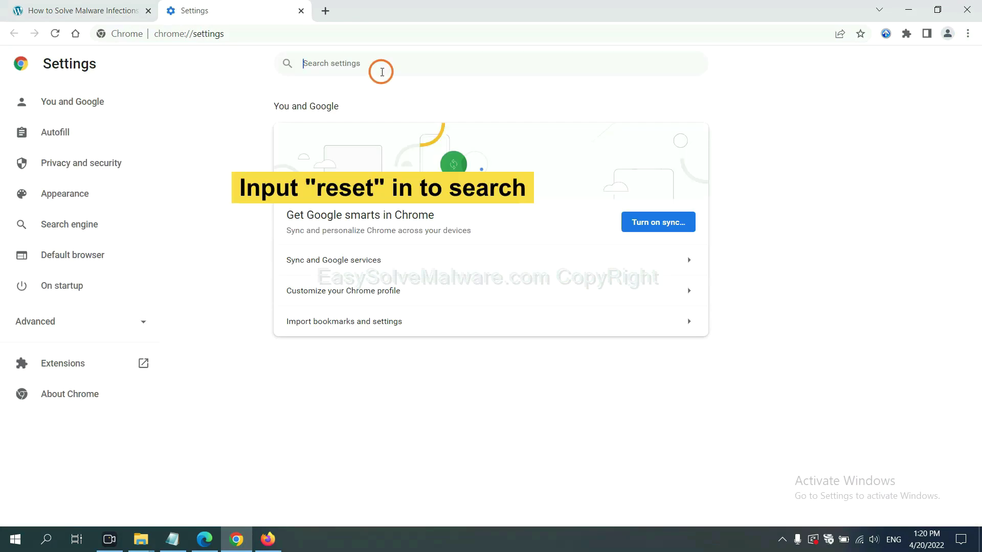
{"action": "type", "text": "reset"}
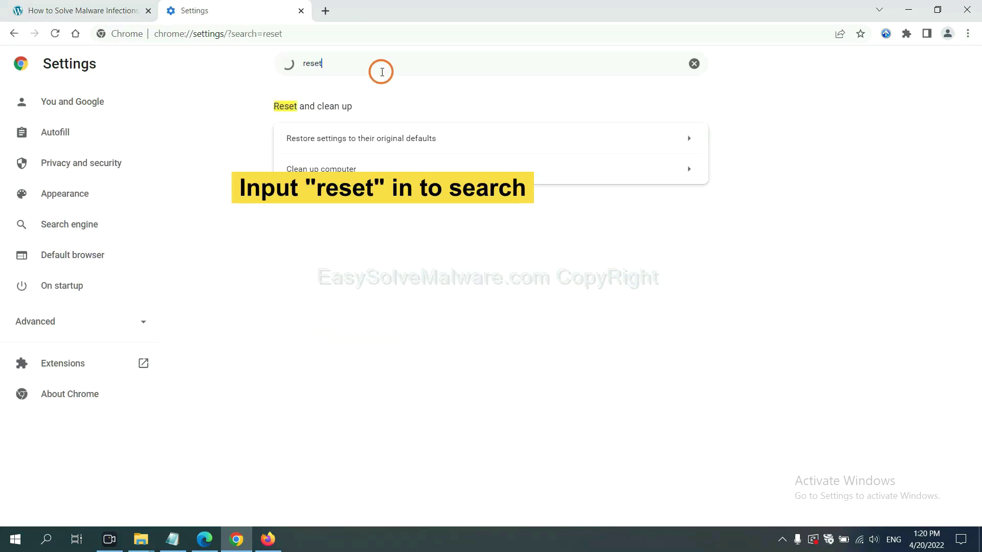
{"action": "left_click", "coordinate": [420, 136]}
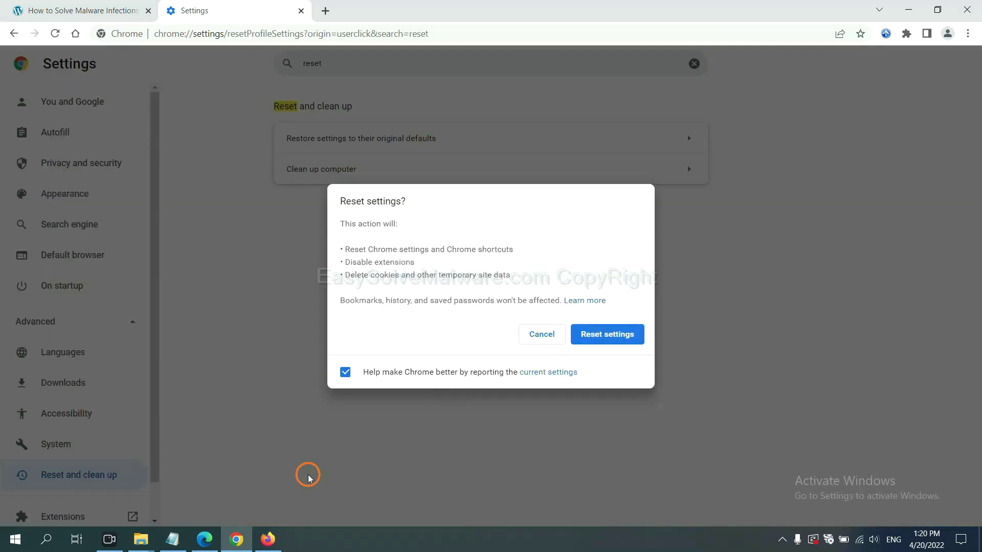
{"action": "left_click", "coordinate": [269, 539]}
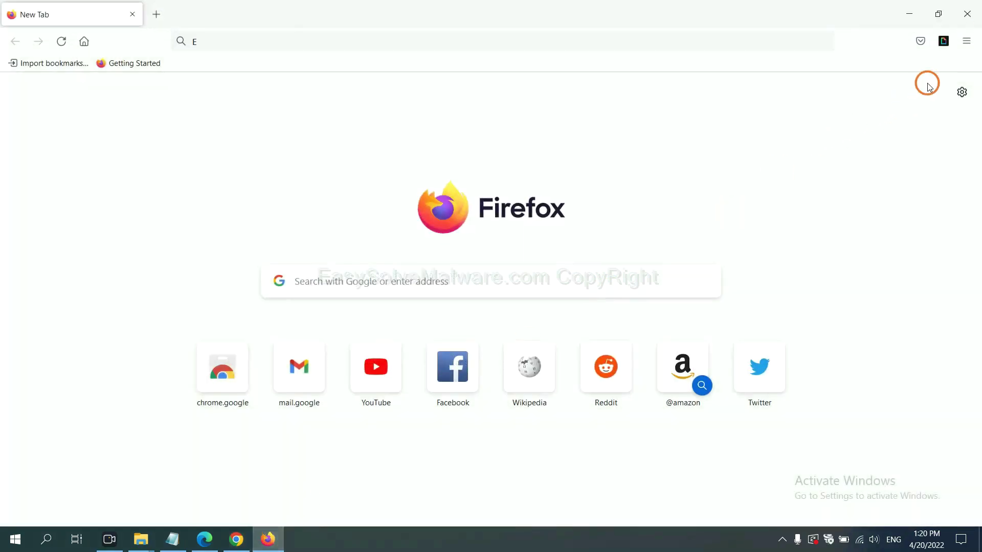
Step: From Firefox's Help > More troubleshooting information page, choose Refresh Firefox
{"action": "left_click", "coordinate": [966, 44]}
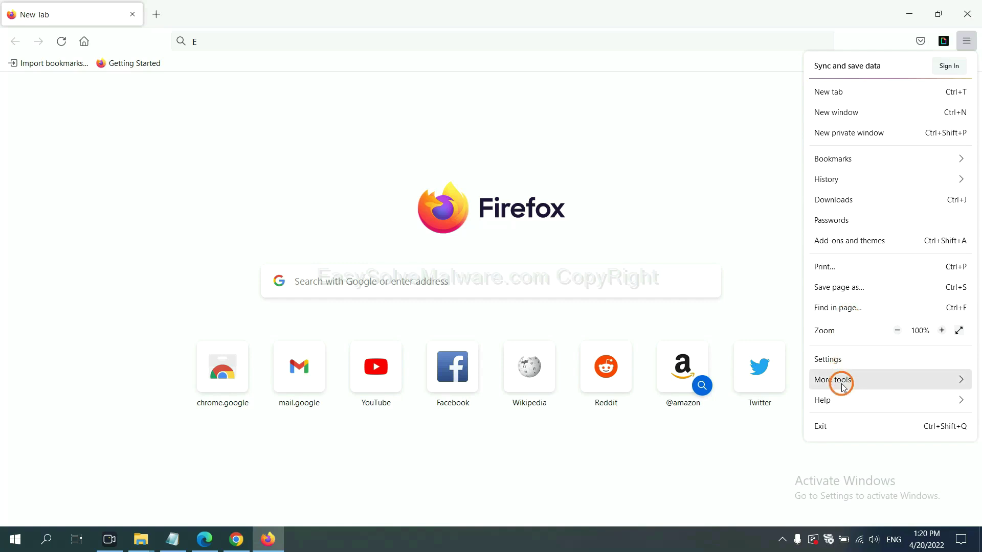
{"action": "left_click", "coordinate": [843, 399]}
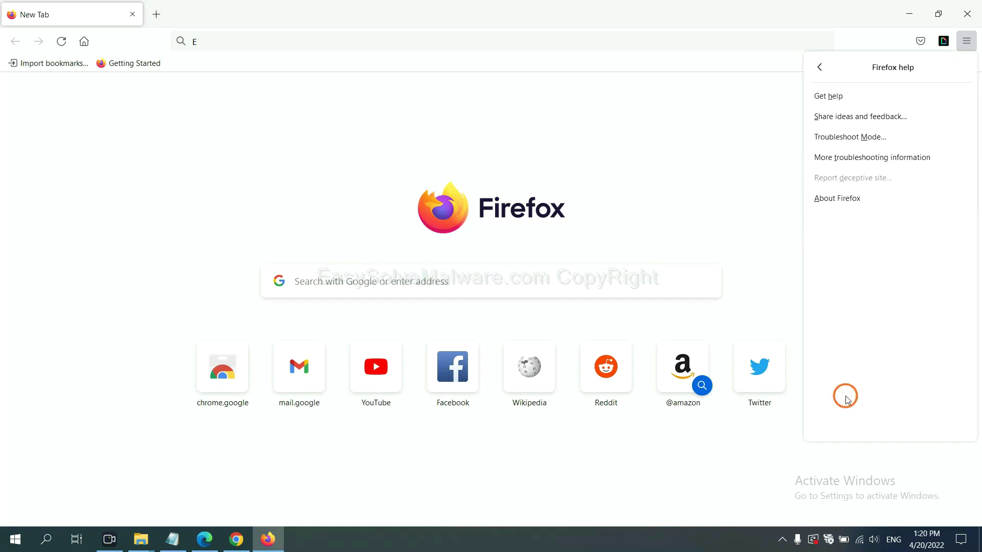
{"action": "left_click", "coordinate": [861, 158]}
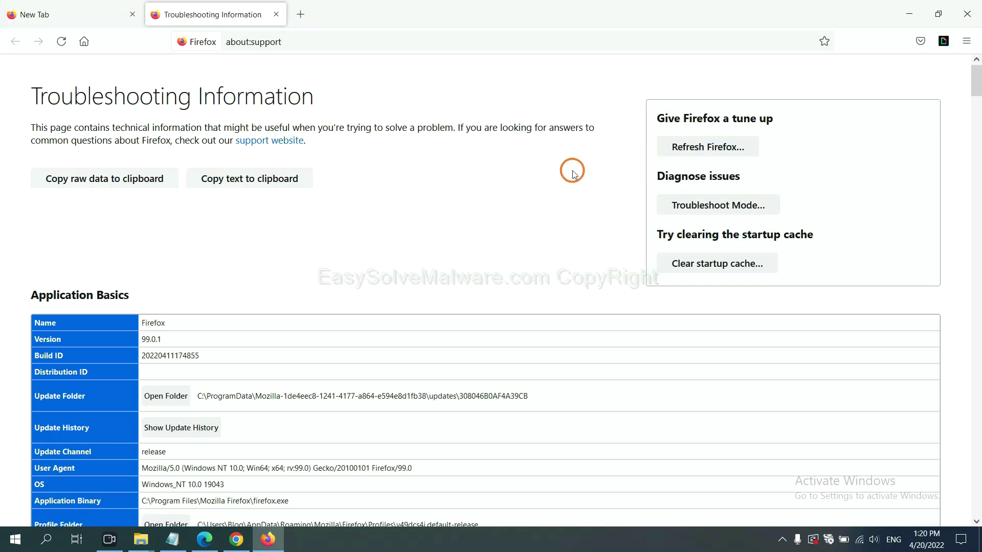
{"action": "left_click", "coordinate": [689, 150]}
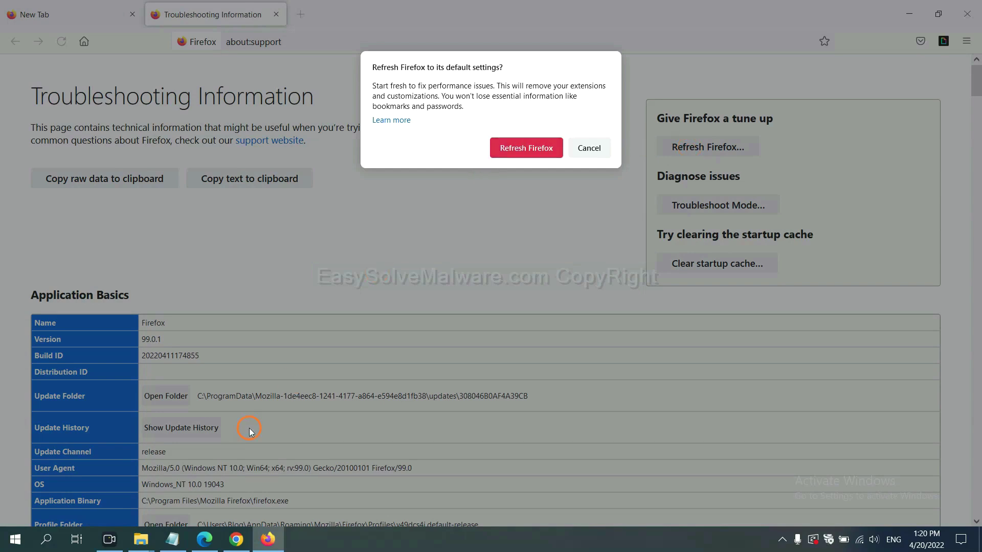
{"action": "left_click", "coordinate": [204, 539]}
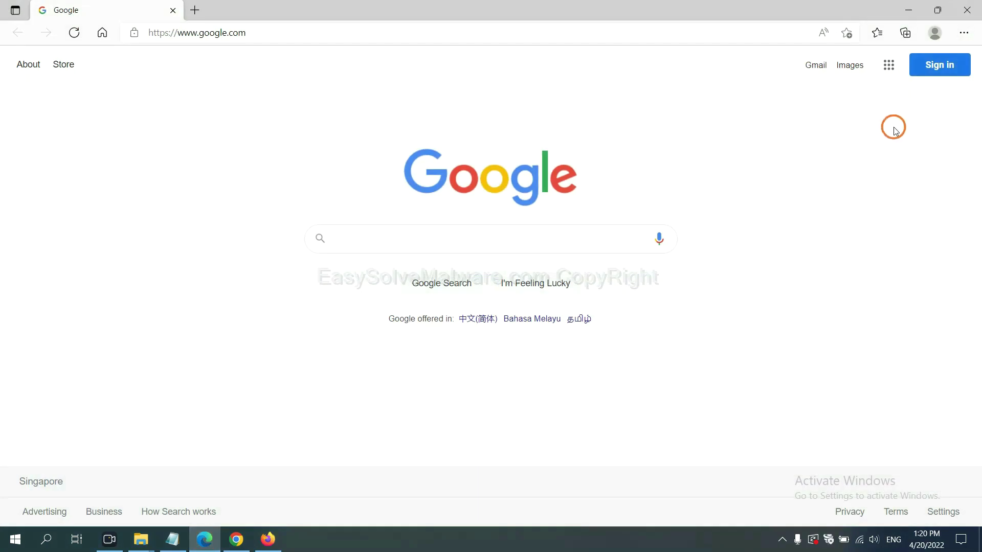
Step: Search Edge's settings for 'reset' and choose 'Restore settings to their default values'
{"action": "left_click", "coordinate": [964, 33]}
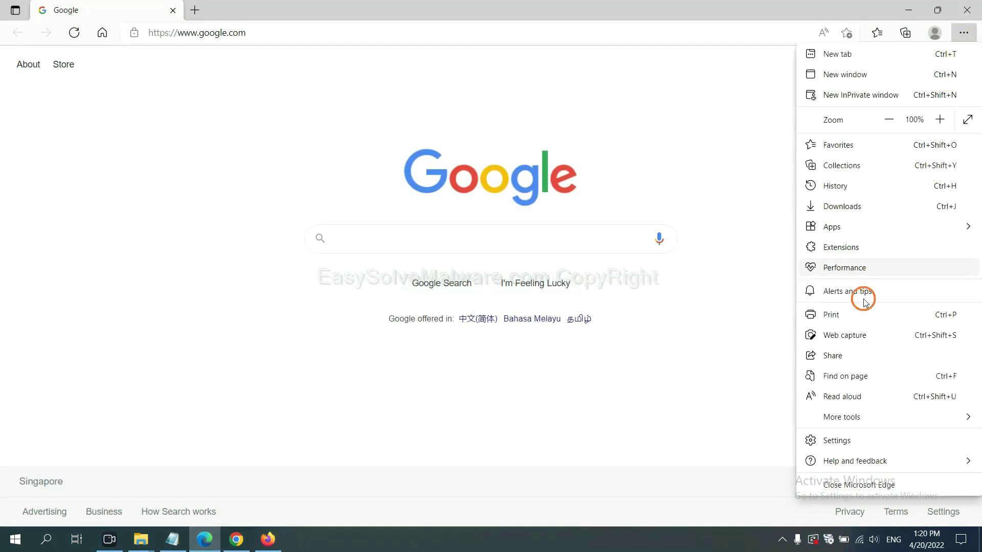
{"action": "left_click", "coordinate": [848, 441]}
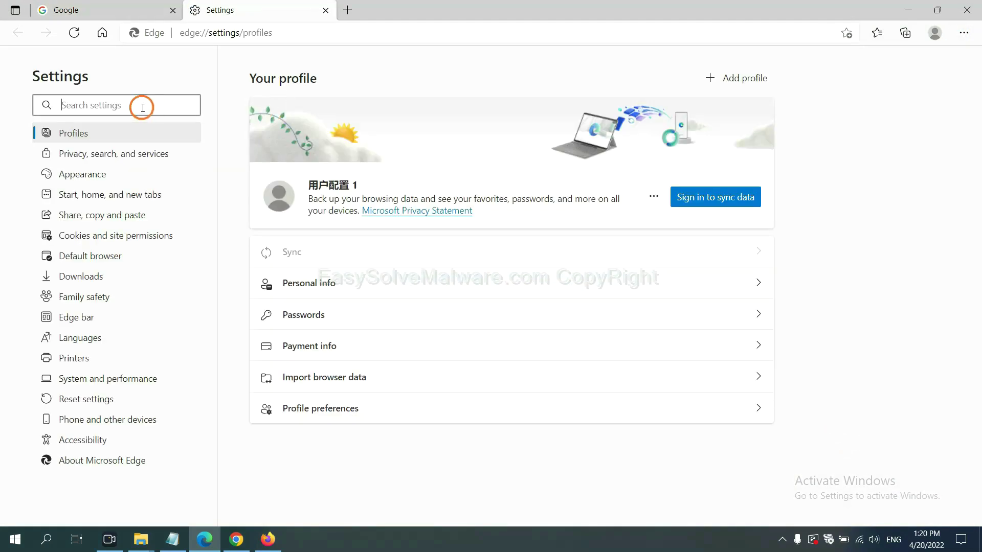
{"action": "type", "text": "re"}
{"action": "type", "text": "set"}
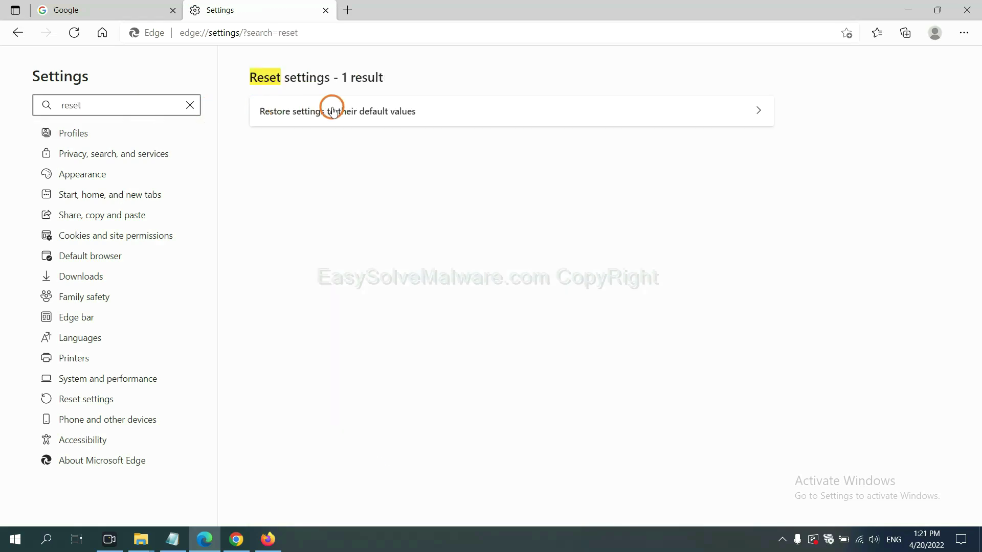
{"action": "left_click", "coordinate": [345, 111]}
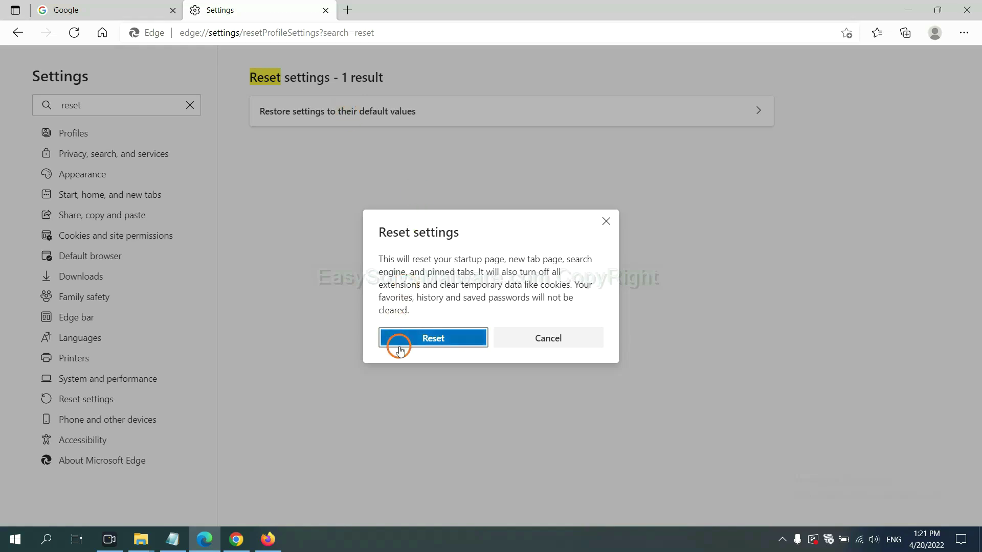